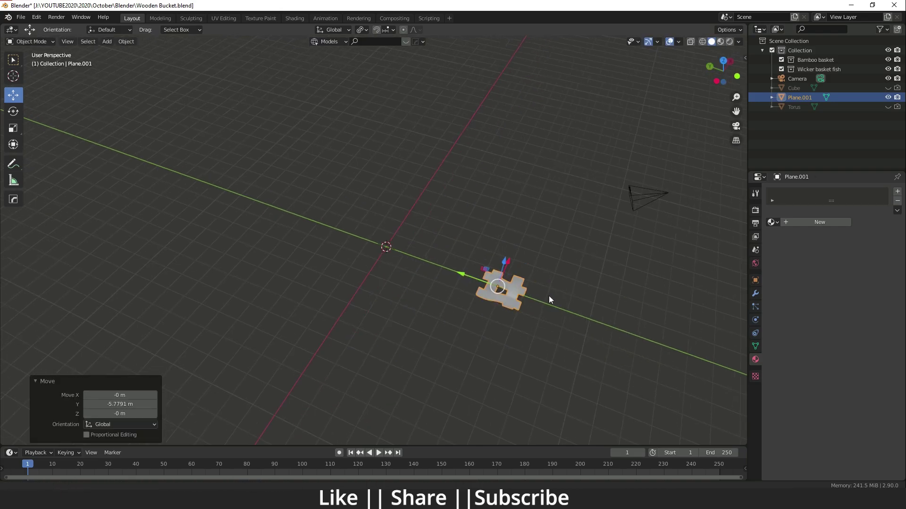
Move the woven plane piece about 3.5 m further along the negative Y axis.
left_click_drag(405, 239, 482, 267)
scroll(392, 276, "up", 3)
middle_click_drag(305, 281, 323, 275)
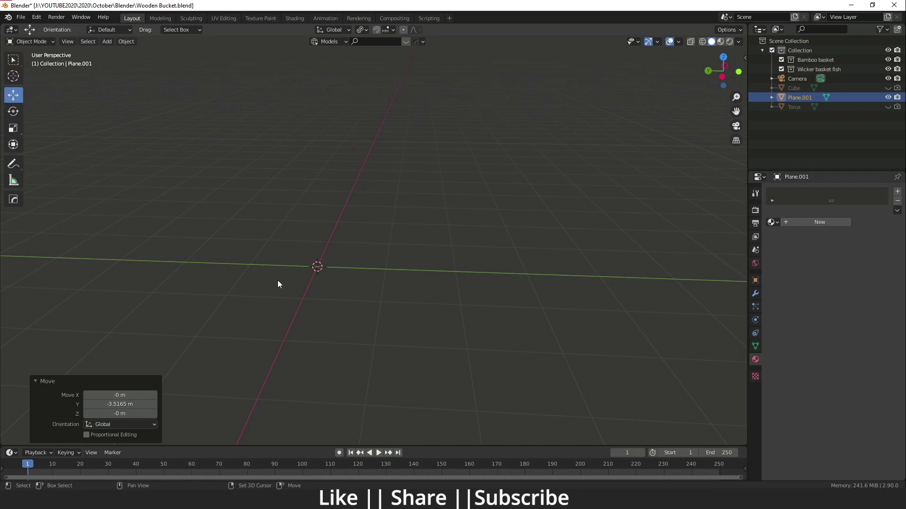
Add a 2 m cube at the world origin.
key("shift+a")
mouse_move(277, 280)
left_click(315, 58)
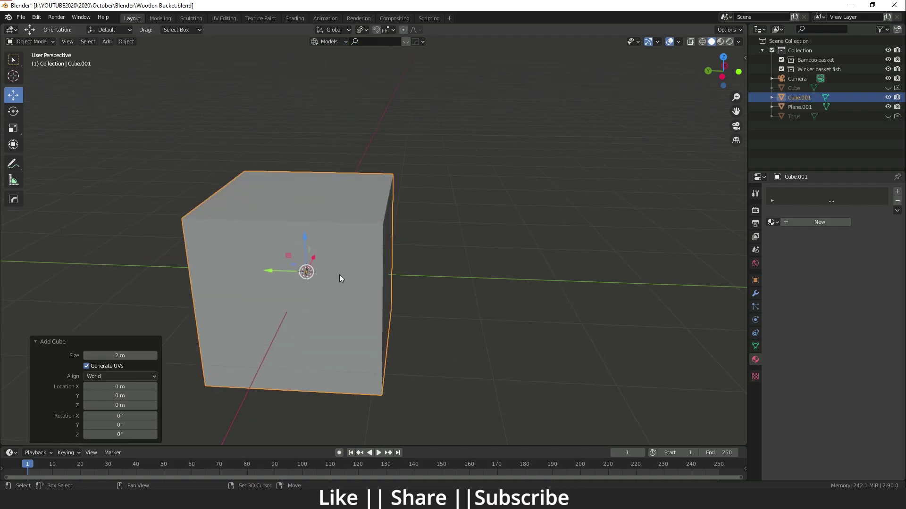
Delete the cube's top face to leave an open box, and return to Object Mode.
key("Tab")
key("3")
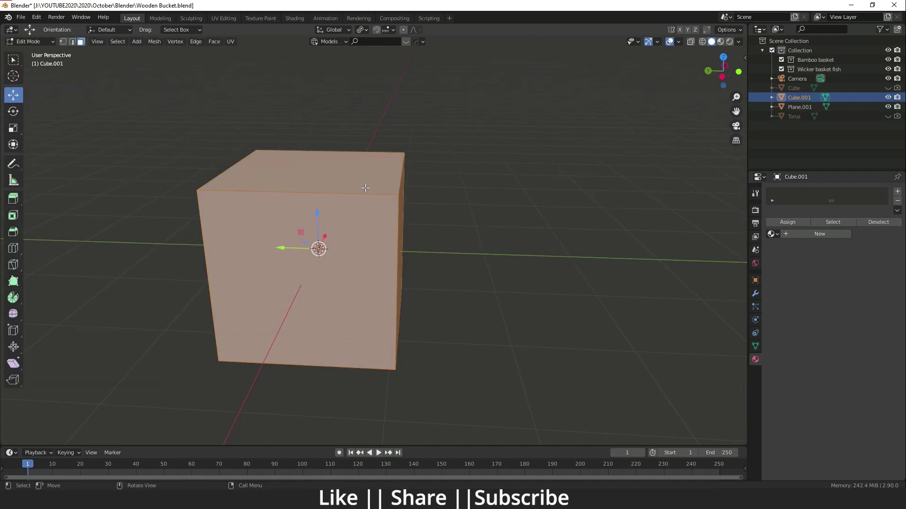
left_click(323, 164)
key("x")
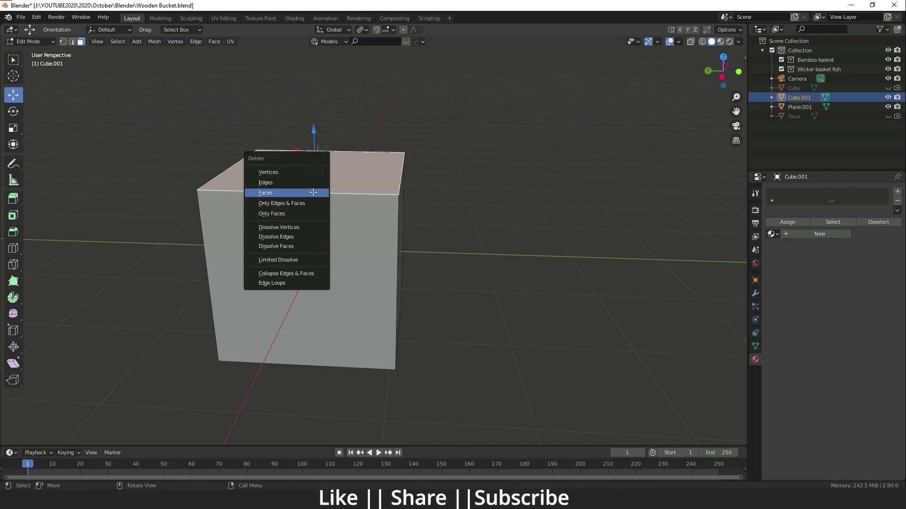
left_click(284, 189)
scroll(284, 188, "down", 3)
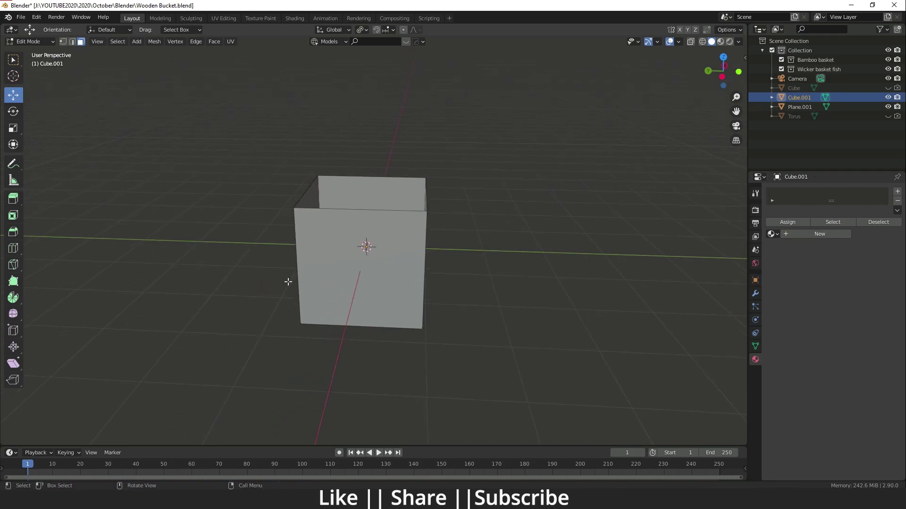
key("Tab")
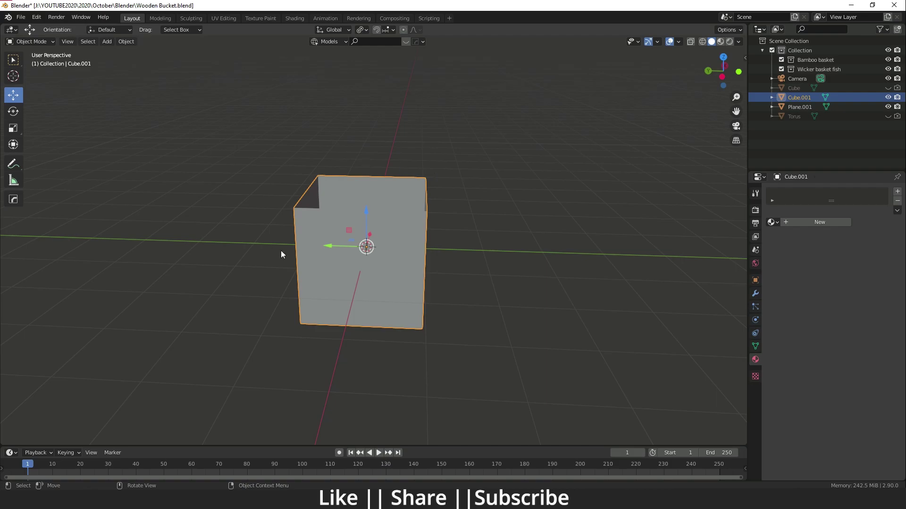
Add a level 2 subdivision to the open cube and display its modifier settings.
key("ctrl+2")
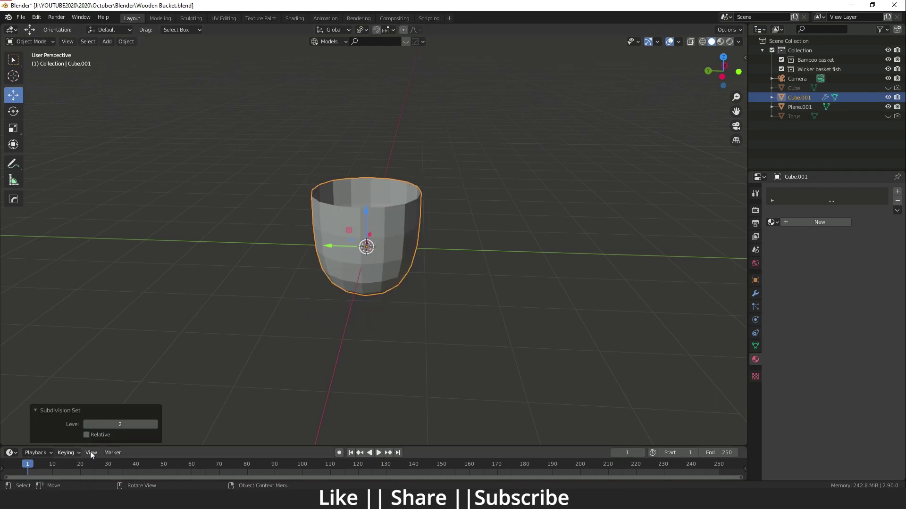
left_click(755, 293)
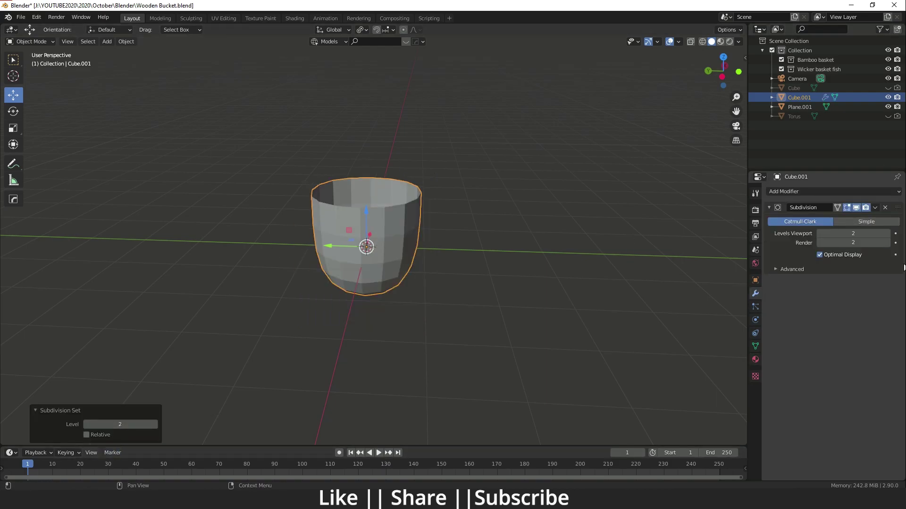
scroll(356, 256, "up", 2)
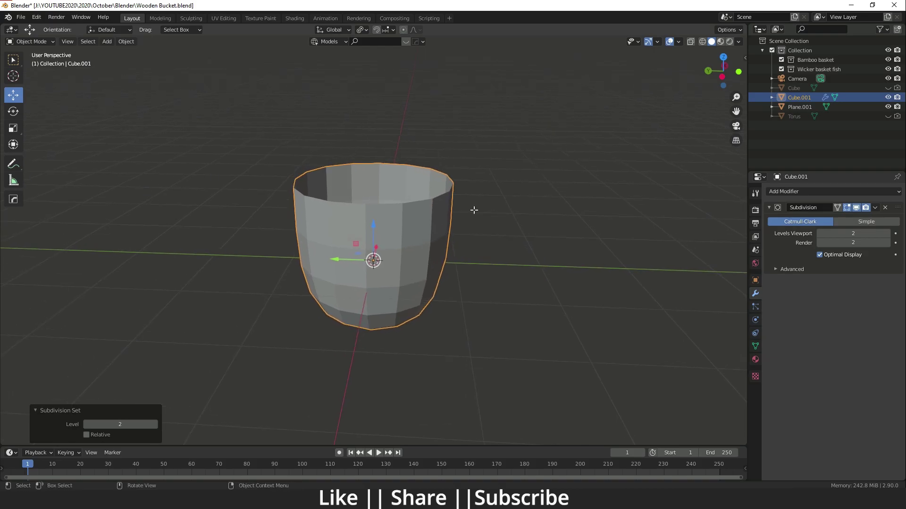
Add one horizontal loop cut around the open cube and slide it toward the base with a factor of about 0.667.
key("Tab")
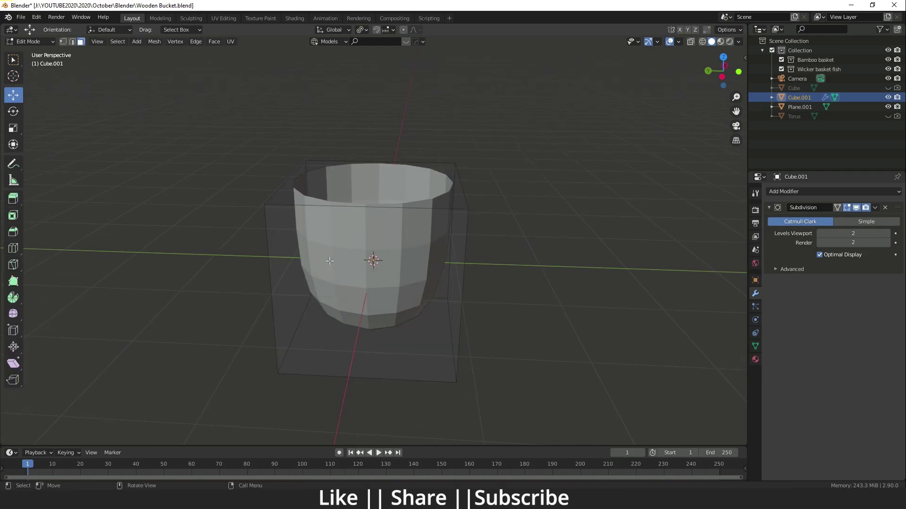
left_click(14, 248)
middle_click_drag(338, 347, 340, 302)
left_click_drag(267, 248, 268, 311)
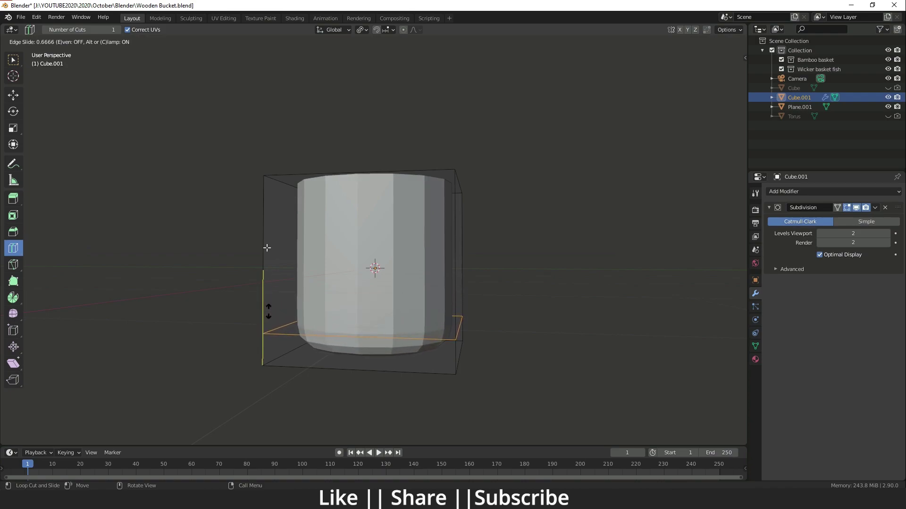
left_click_drag(267, 248, 267, 247)
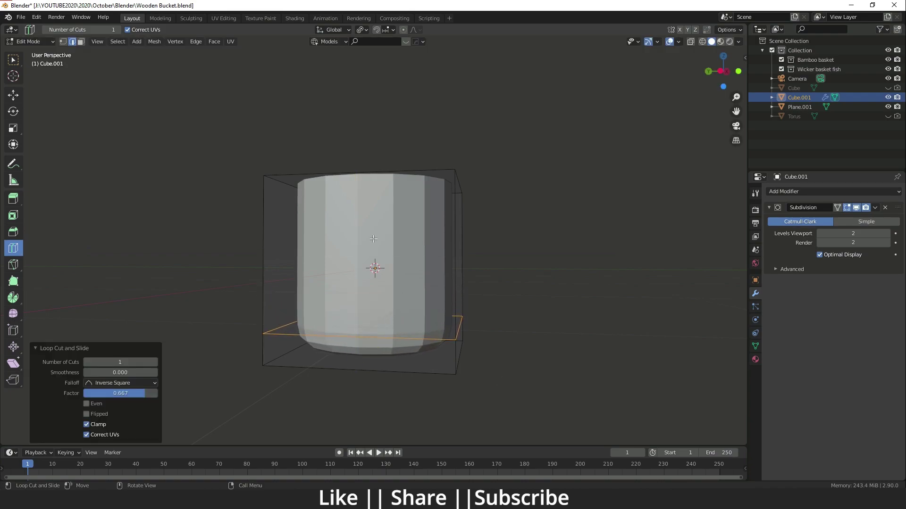
Select the open top edge loop and widen the rim by scaling it about 1.3, plus a further 1.02.
left_click(13, 95)
left_click(342, 175, "alt")
middle_click_drag(341, 179, 438, 268)
key("s")
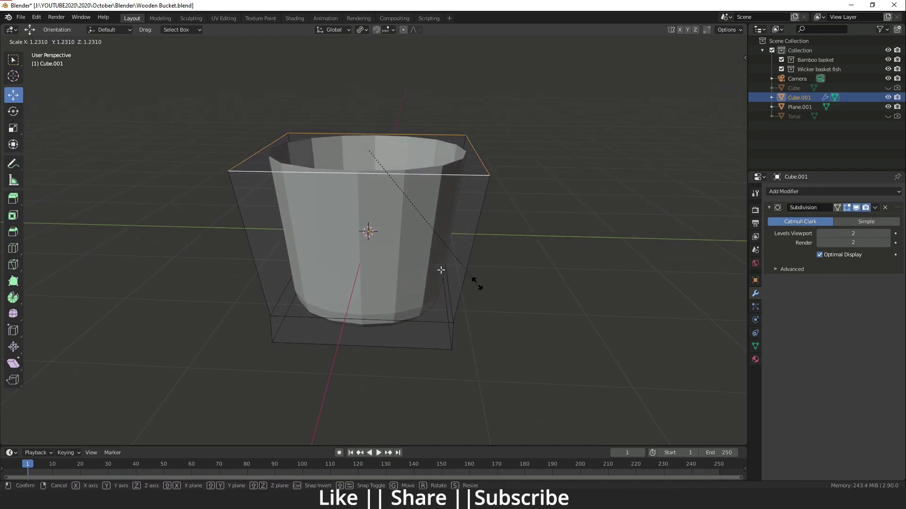
left_click(485, 293)
key("s")
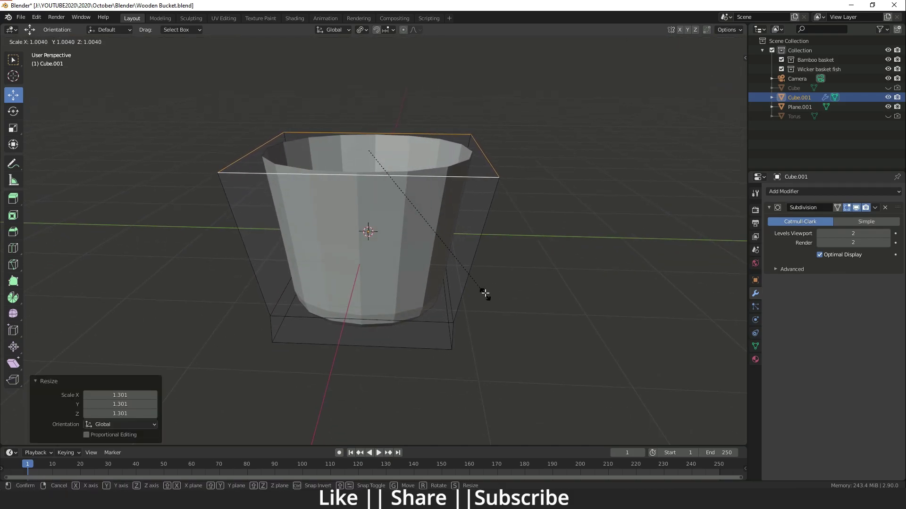
left_click(502, 320)
middle_click_drag(502, 320, 495, 187)
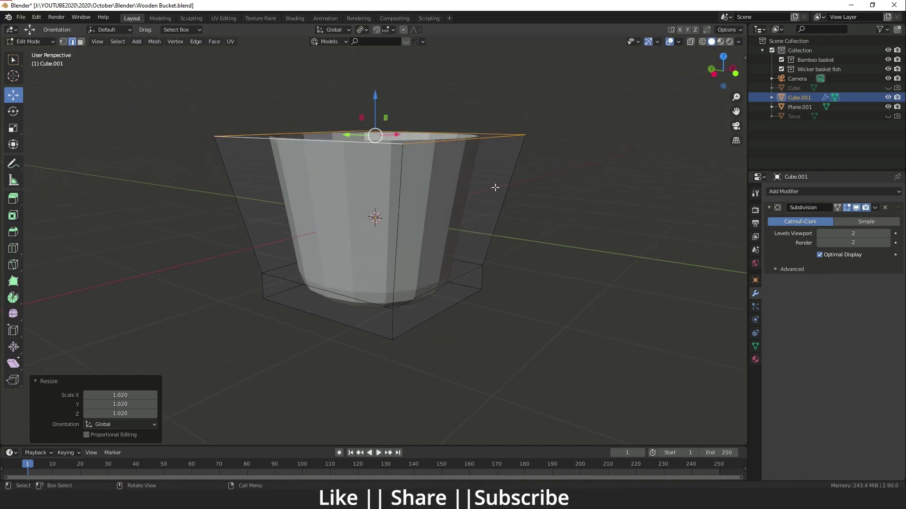
Scale the lower horizontal edge loop down to about 0.97 and return to Object Mode.
middle_click_drag(296, 286, 300, 311)
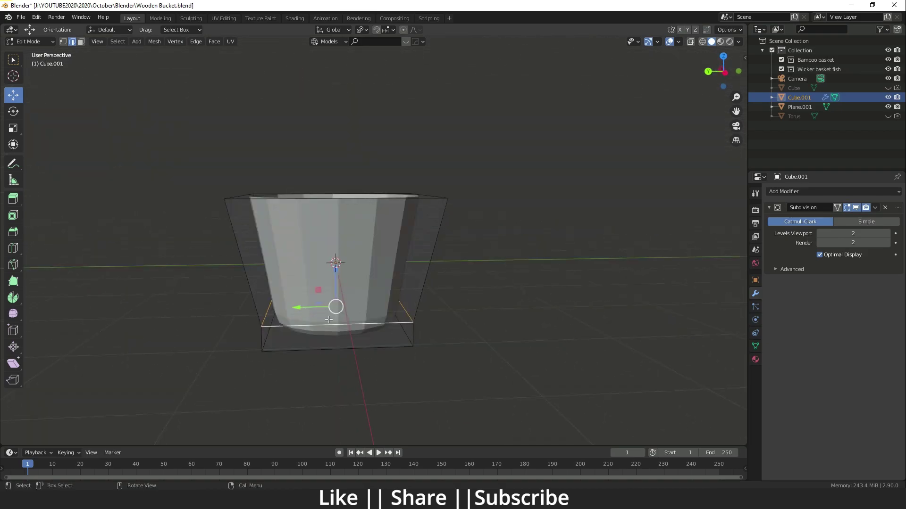
key("s")
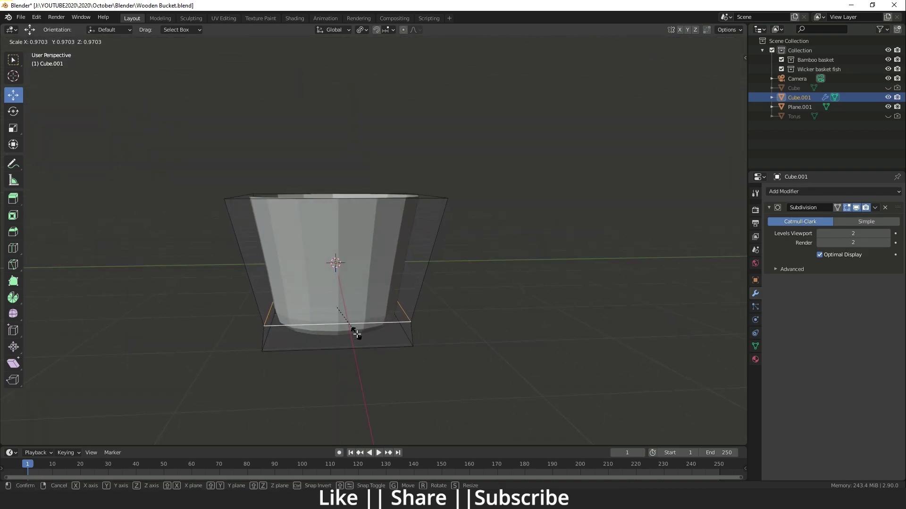
left_click(355, 333)
key("Tab")
Raise the bucket's viewport subdivision by one level and apply the Subdivision modifier.
middle_click_drag(423, 335, 377, 328)
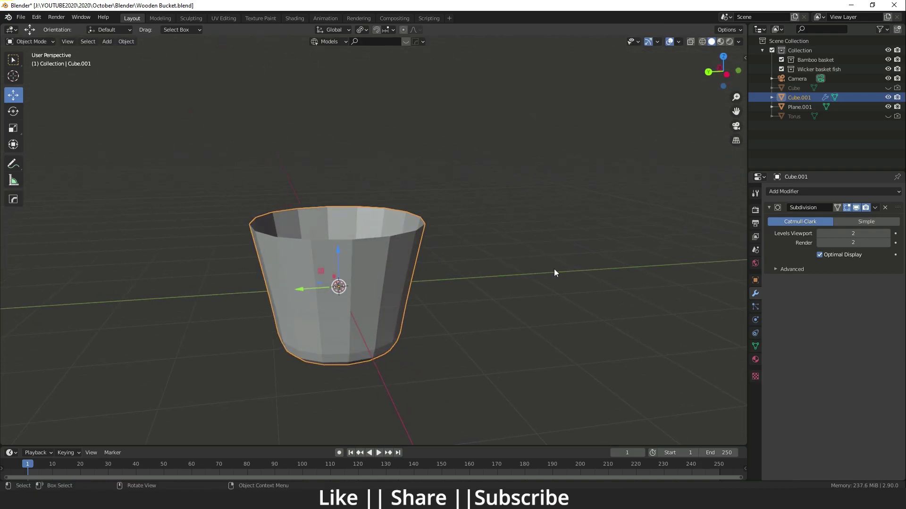
left_click(887, 235)
middle_click_drag(479, 299, 281, 236)
middle_click_drag(287, 188, 448, 293)
left_click(875, 207)
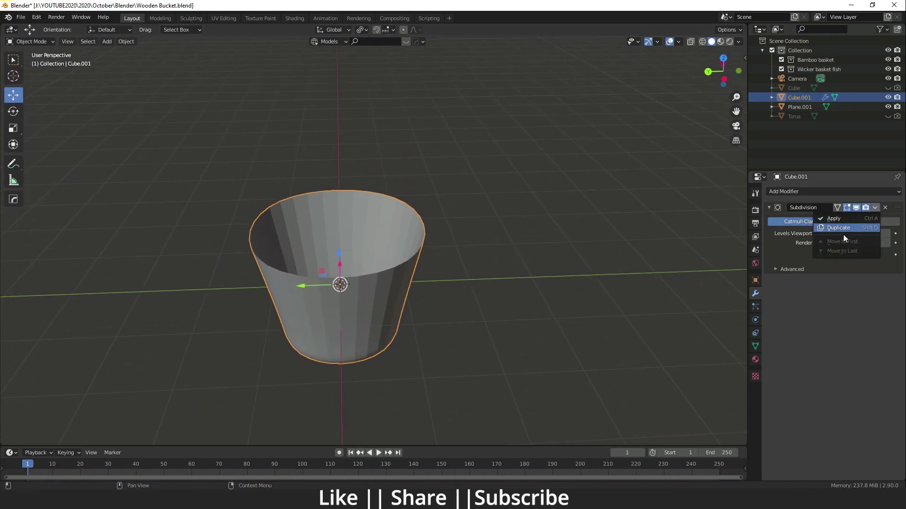
left_click(834, 218)
Examine the bucket's applied mesh grid in Edit Mode, then return to Object Mode and deselect the bucket.
middle_click_drag(261, 275, 329, 274)
scroll(324, 276, "down", 3)
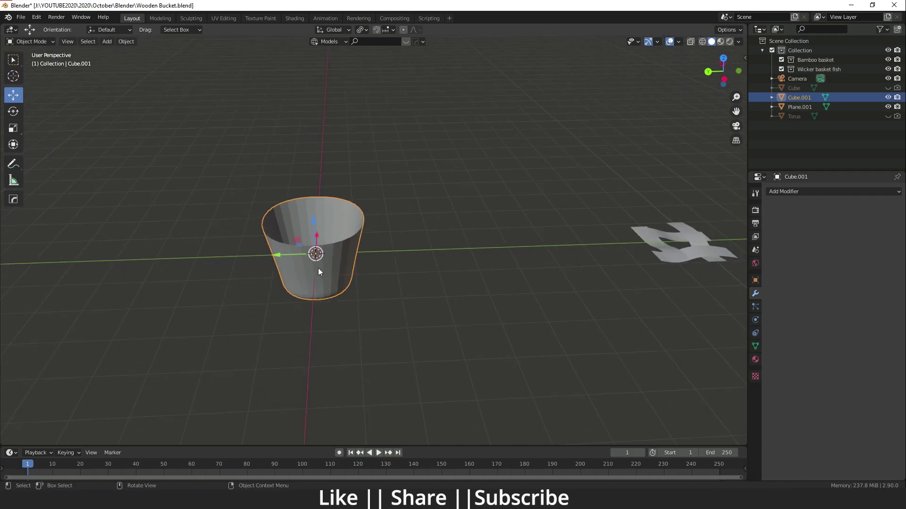
key("Tab")
scroll(302, 250, "up", 2)
scroll(299, 247, "up", 2)
middle_click_drag(208, 254, 262, 213)
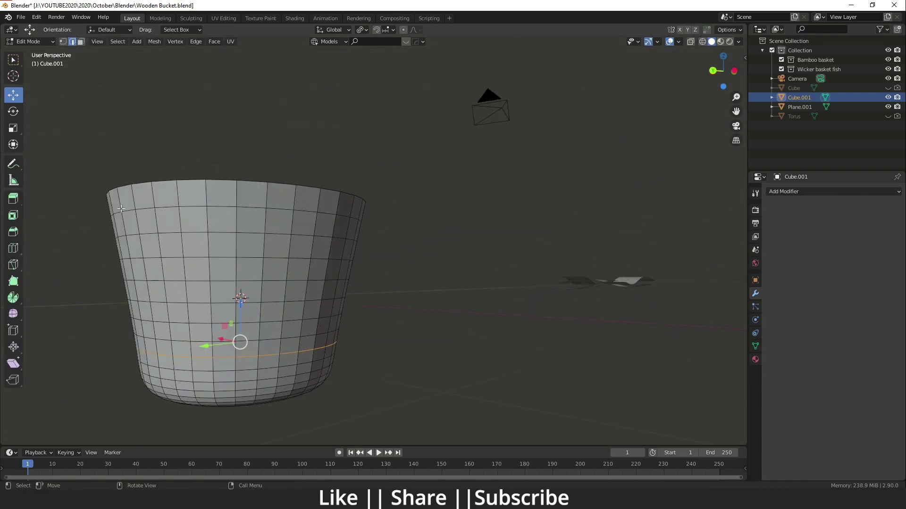
key("Tab")
scroll(314, 304, "down", 2)
middle_click_drag(358, 305, 386, 291)
left_click(400, 302)
scroll(399, 302, "down", 3)
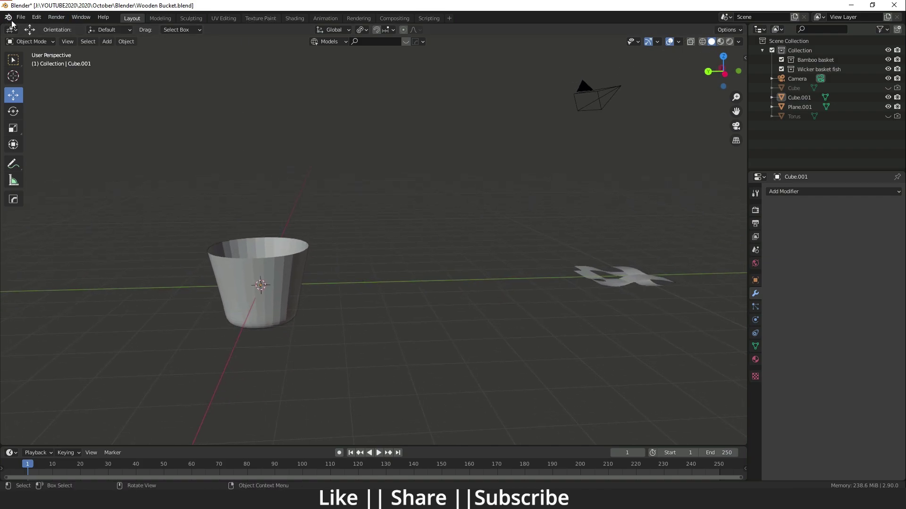
Open the add-on preferences and search for "tis".
left_click(37, 17)
left_click(83, 148)
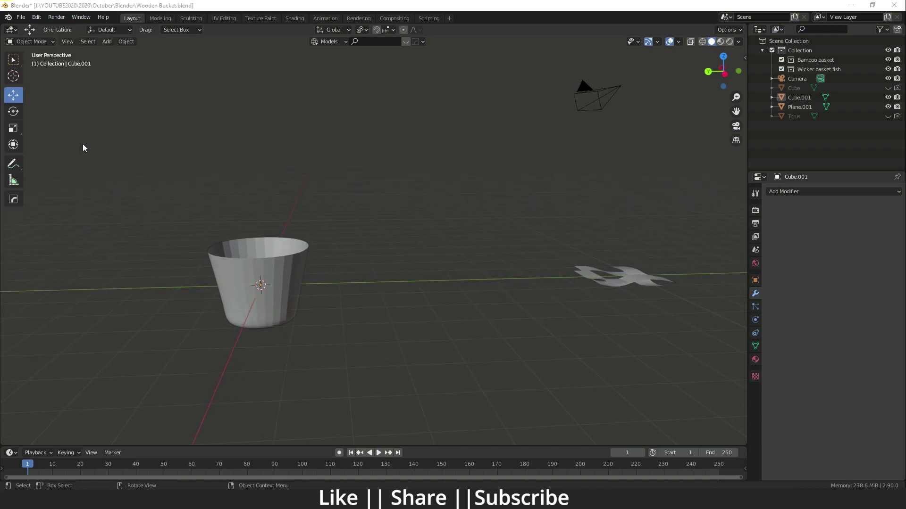
left_click_drag(228, 38, 327, 44)
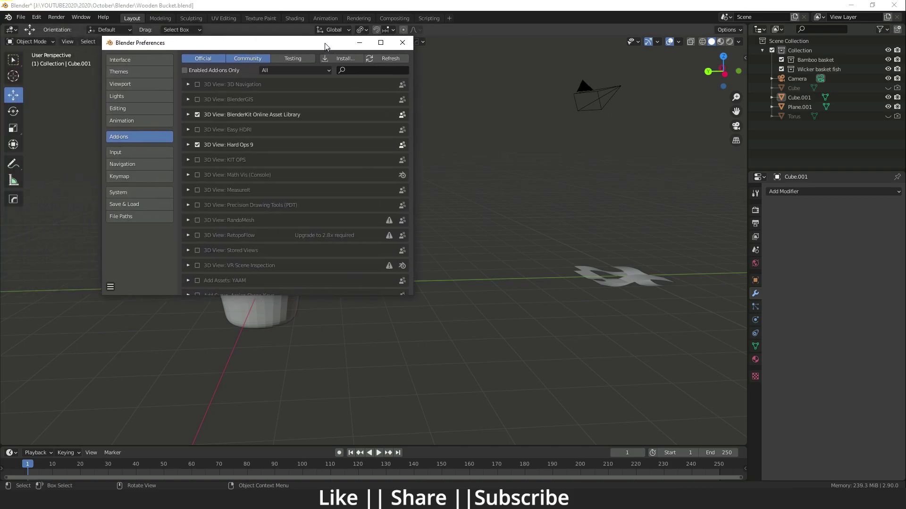
left_click(373, 72)
type("ti")
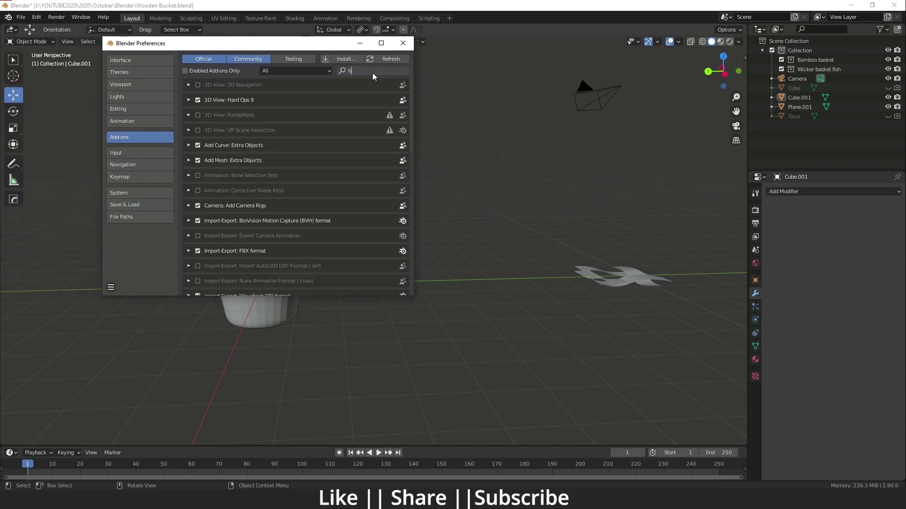
type("s")
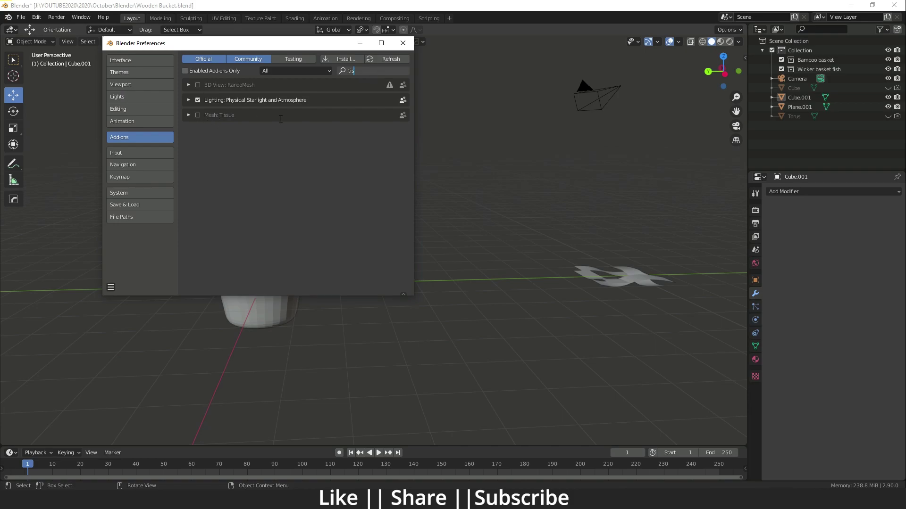
key("Return")
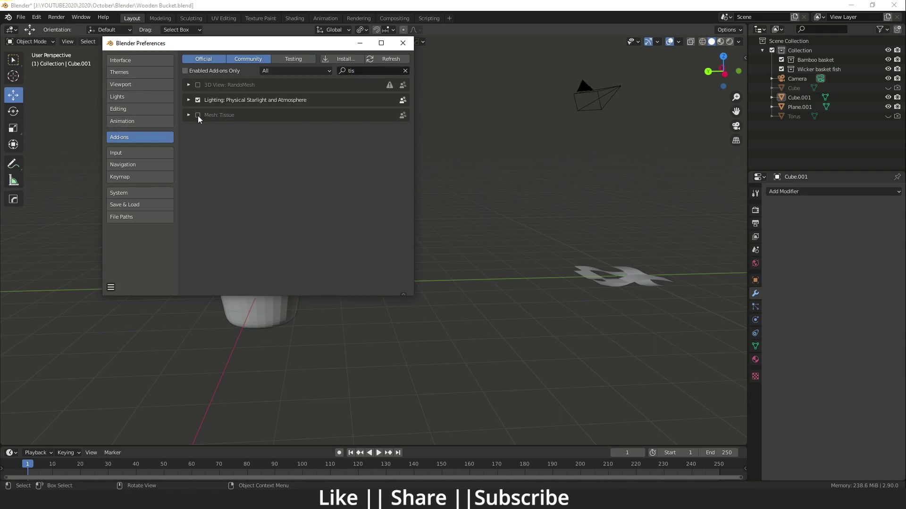
Enable the Mesh: Tissue add-on, save the preferences and close them.
left_click(111, 287)
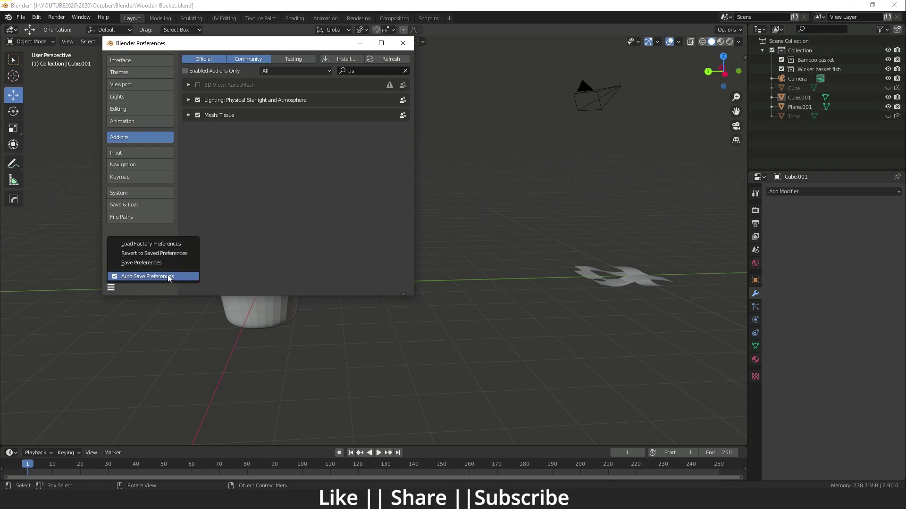
left_click(142, 263)
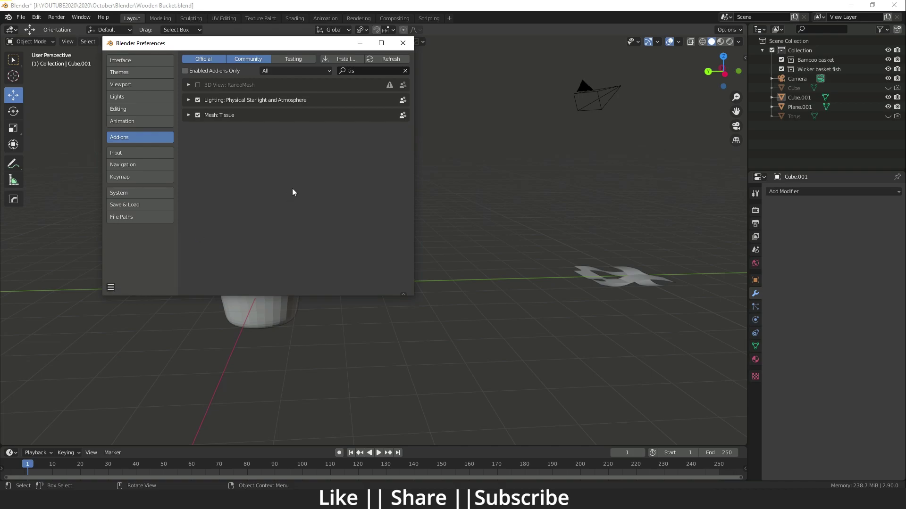
left_click(402, 43)
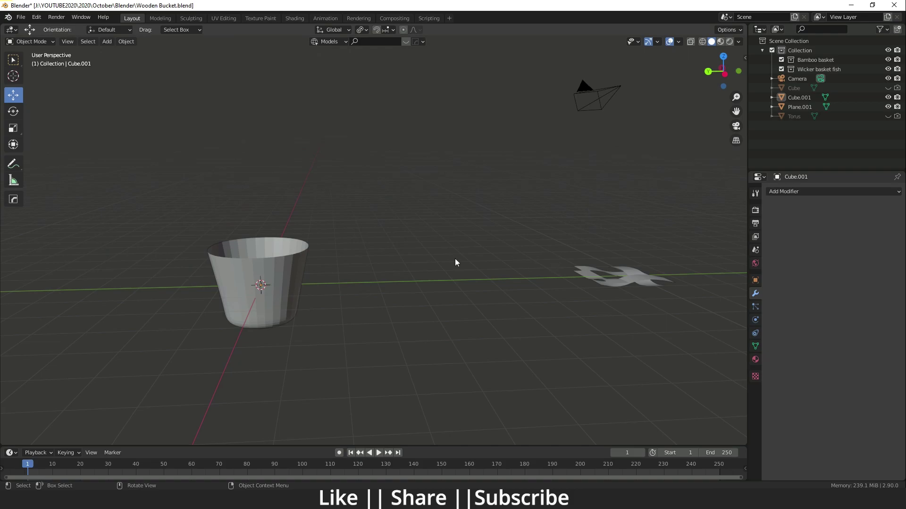
Show the Tissue Tools tessellation commands in the 3D view.
key("n")
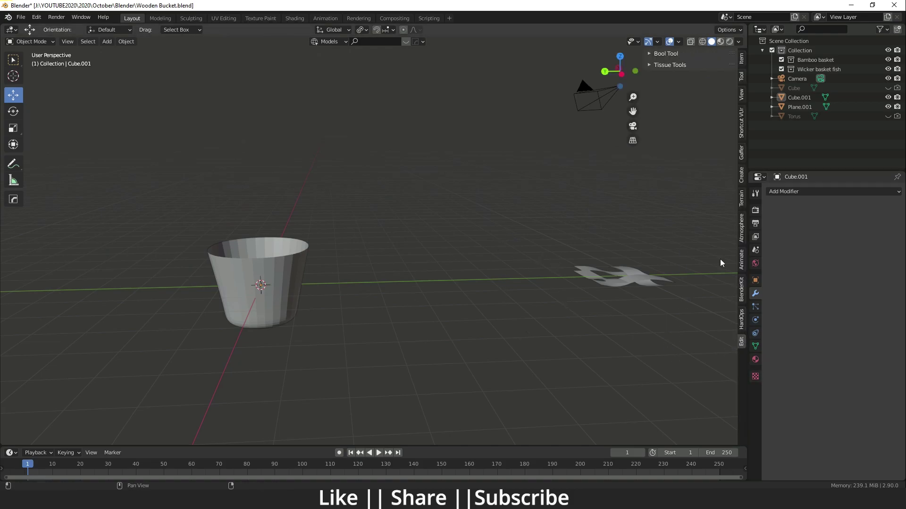
left_click(652, 63)
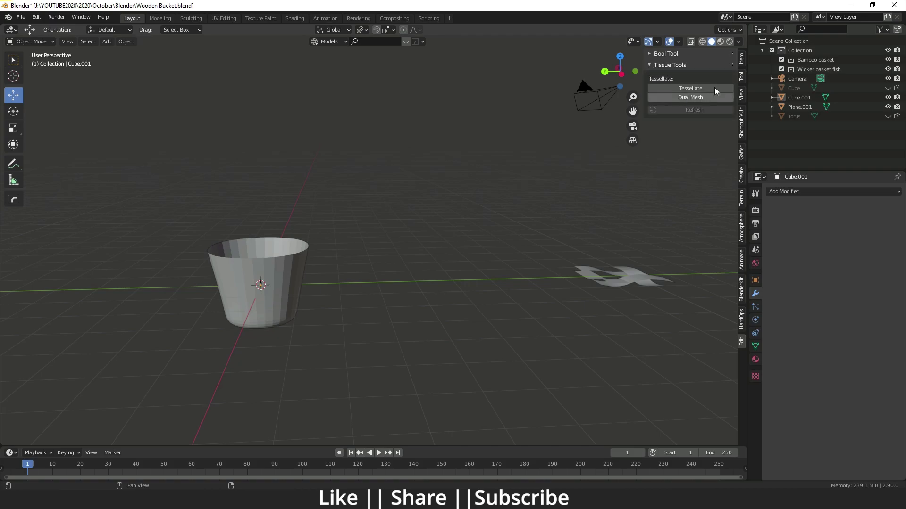
middle_click_drag(344, 351, 439, 307)
middle_click_drag(476, 208, 416, 268, "shift")
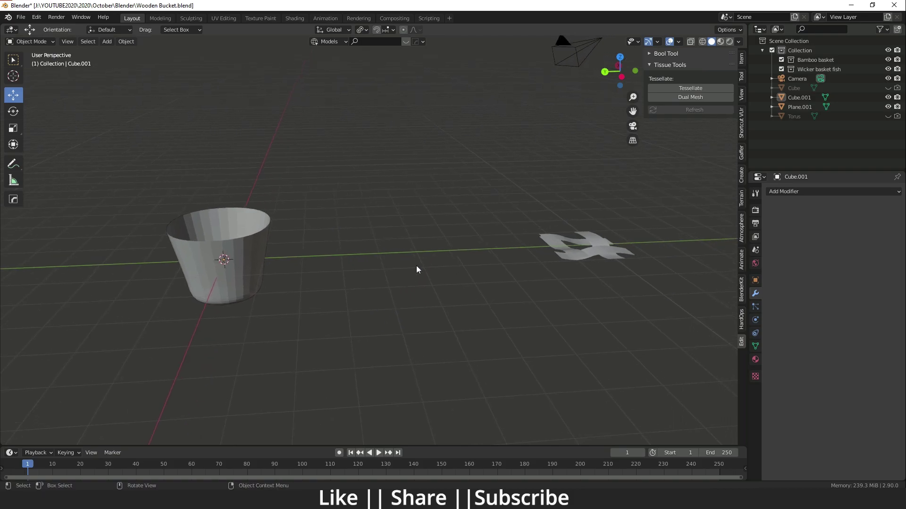
left_click(607, 249)
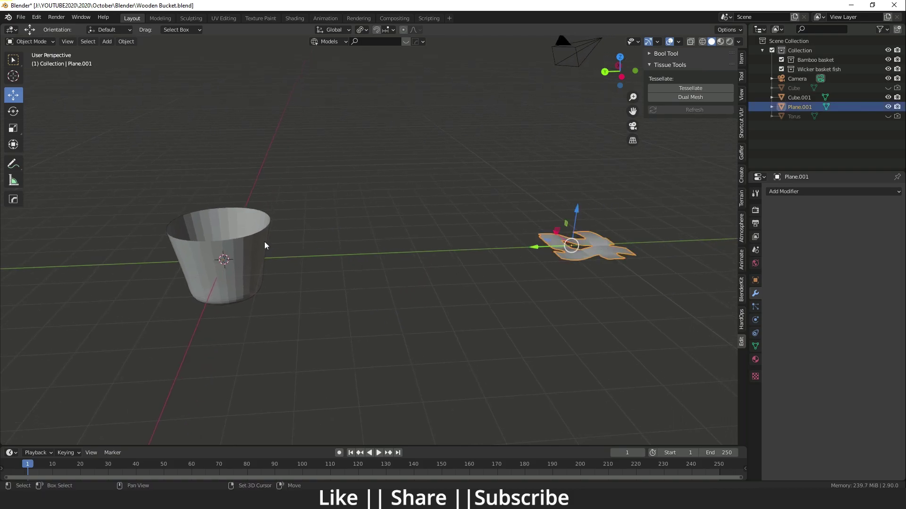
left_click(242, 255, "shift")
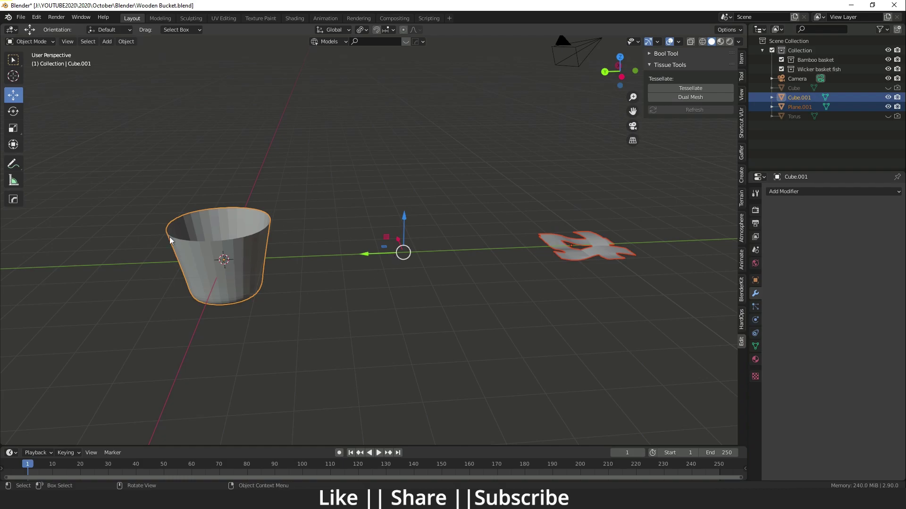
left_click(333, 273)
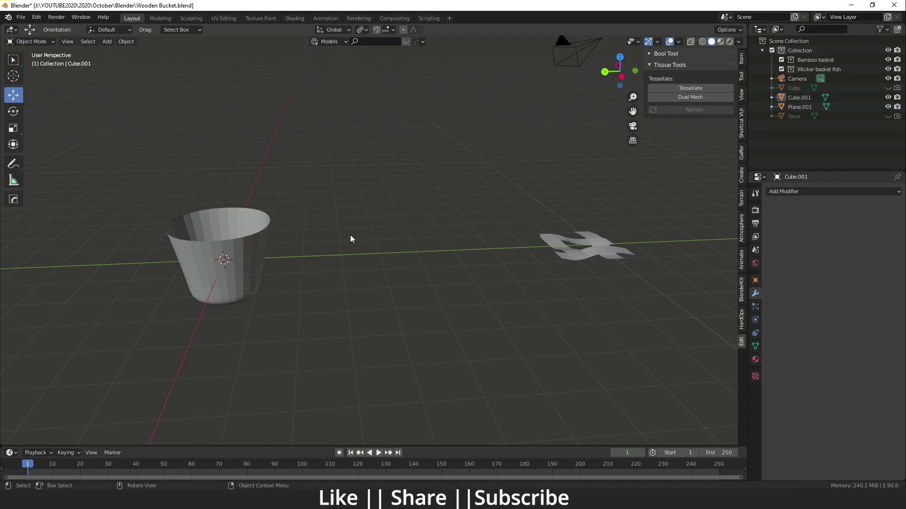
Apply the bucket's scale.
left_click(206, 274)
key("ctrl+a")
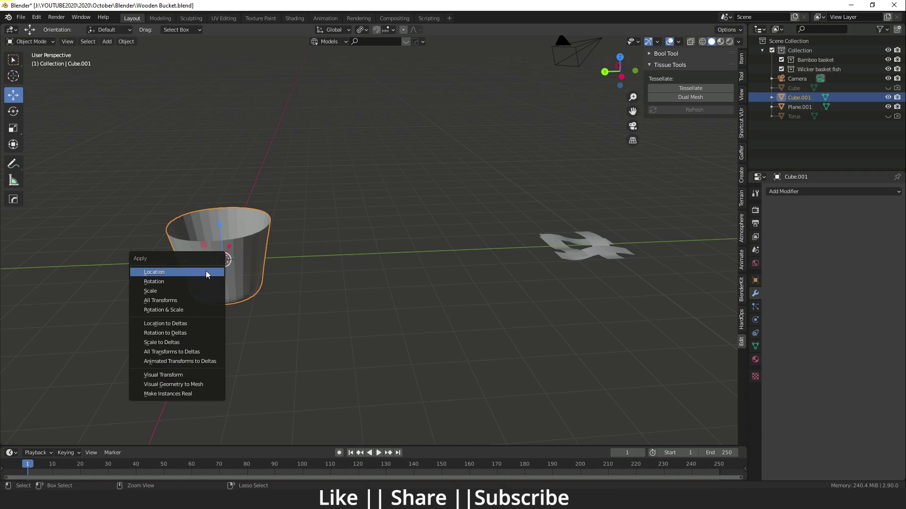
left_click(165, 293)
Set up Tessellate with the bucket as base and the woven plane as component, using advanced settings, Merge with a tiny distance and Smooth Shading.
left_click(799, 107, "shift")
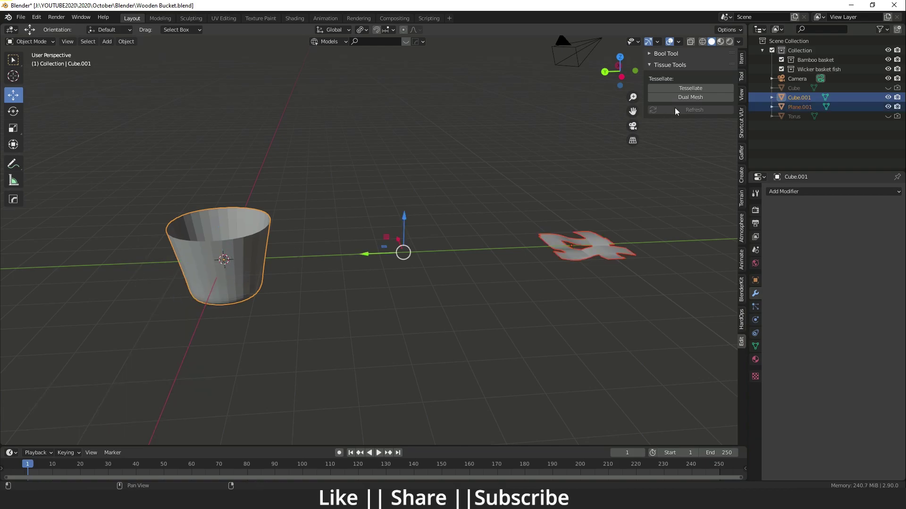
left_click(692, 89)
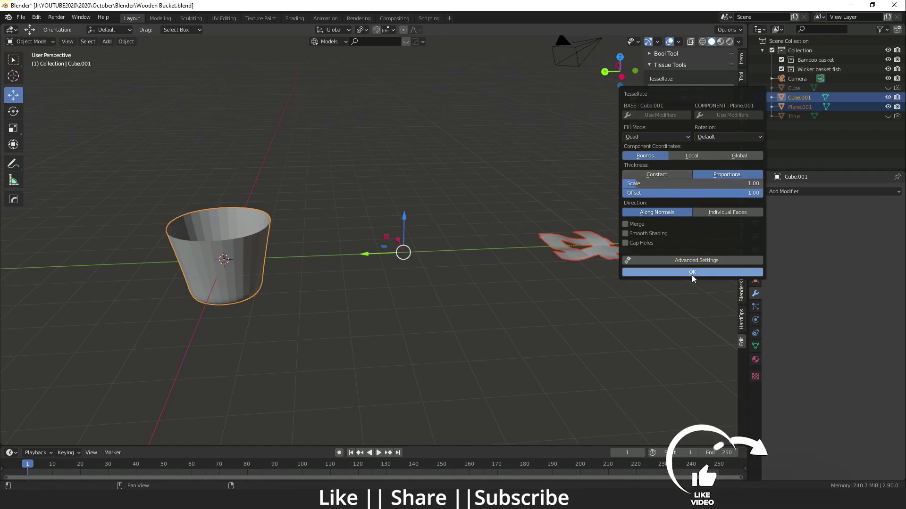
left_click(701, 262)
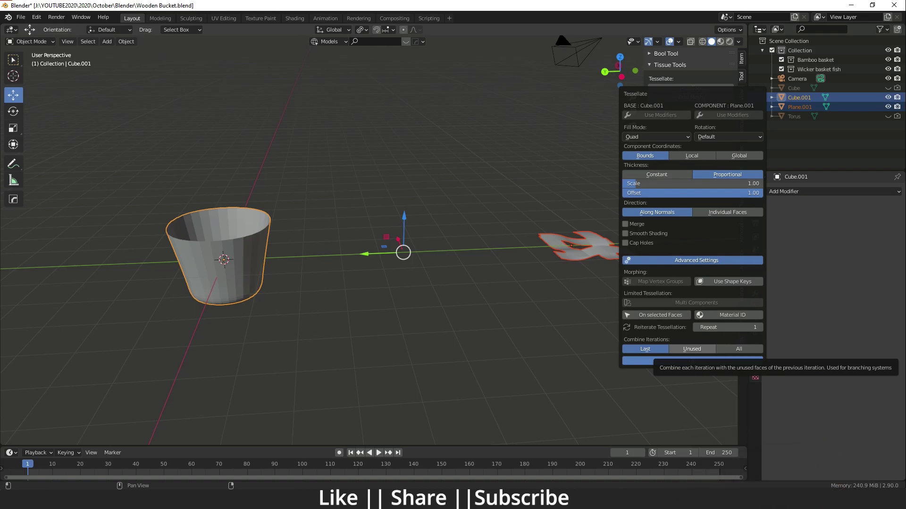
left_click(626, 224)
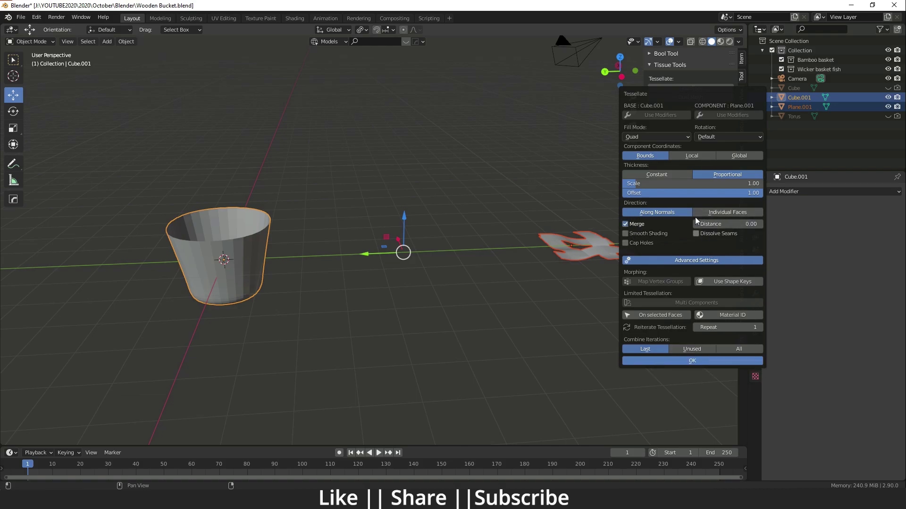
left_click(719, 224)
type("0.001")
key("Return")
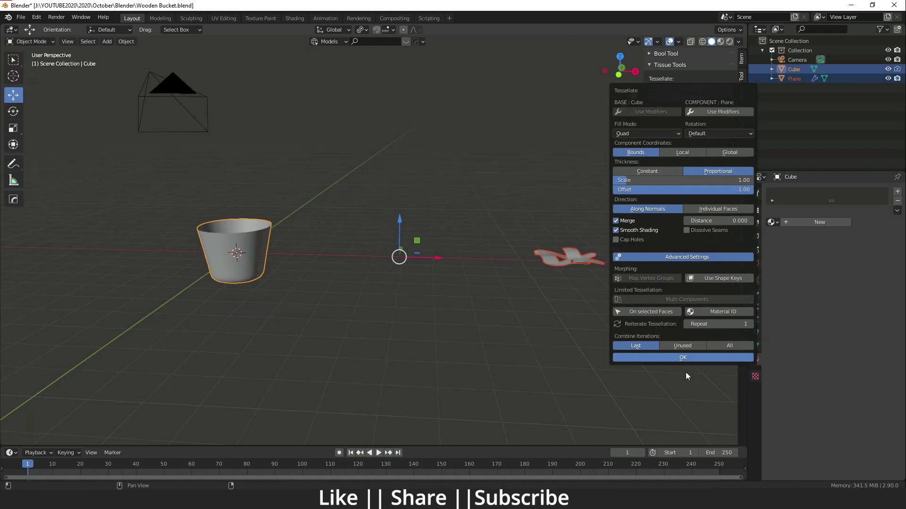
Generate the woven tessellation over the bucket and hide the original bucket.
left_click(682, 358)
scroll(256, 299, "up", 3)
middle_click_drag(315, 299, 542, 284, "shift")
scroll(369, 284, "up", 2)
middle_click_drag(369, 284, 319, 259, "shift")
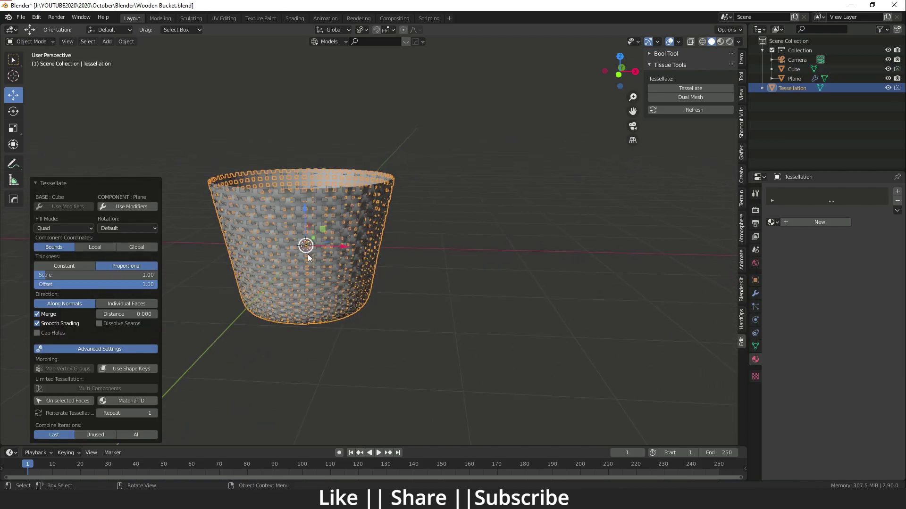
middle_click_drag(409, 240, 397, 238, "shift")
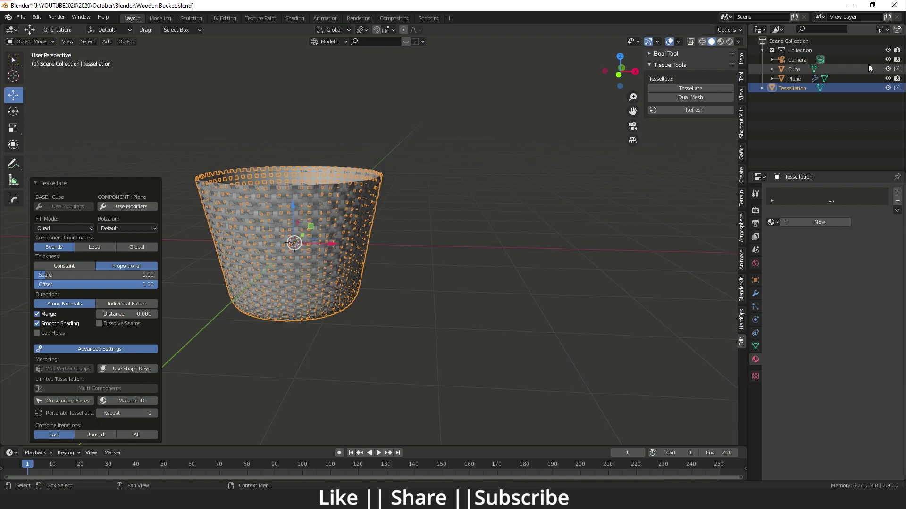
left_click(887, 69)
Examine the woven tessellation's surface from close up and from the side.
scroll(278, 260, "up", 3)
middle_click_drag(349, 249, 401, 215)
scroll(279, 261, "up", 2)
scroll(413, 257, "up", 5)
scroll(413, 257, "down", 4)
left_click(576, 315)
scroll(457, 245, "up", 4)
scroll(457, 245, "down", 8)
left_click(400, 215)
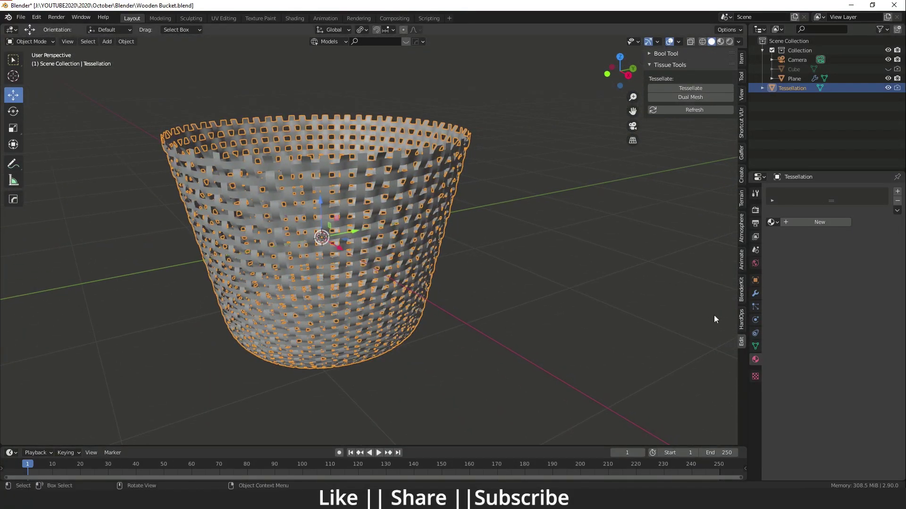
Add a Solidify modifier to the woven tessellation and inspect the thickened strands.
left_click(755, 294)
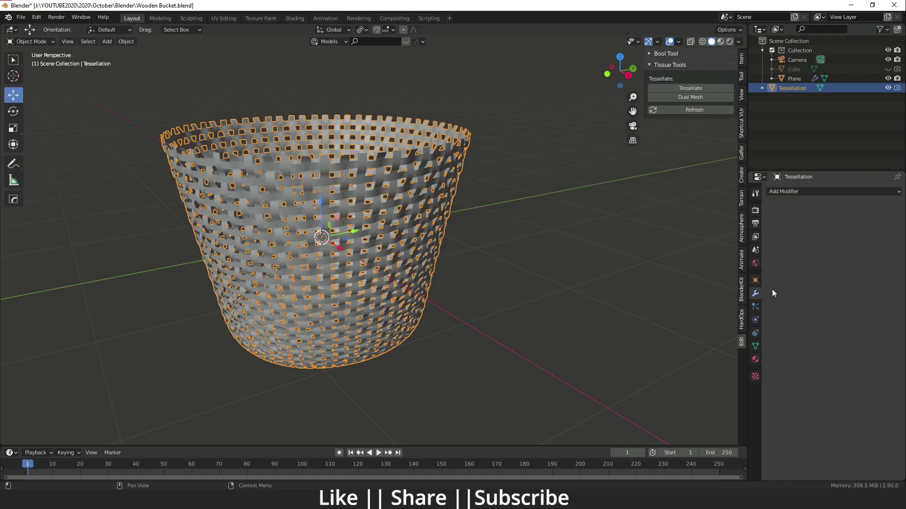
left_click(803, 192)
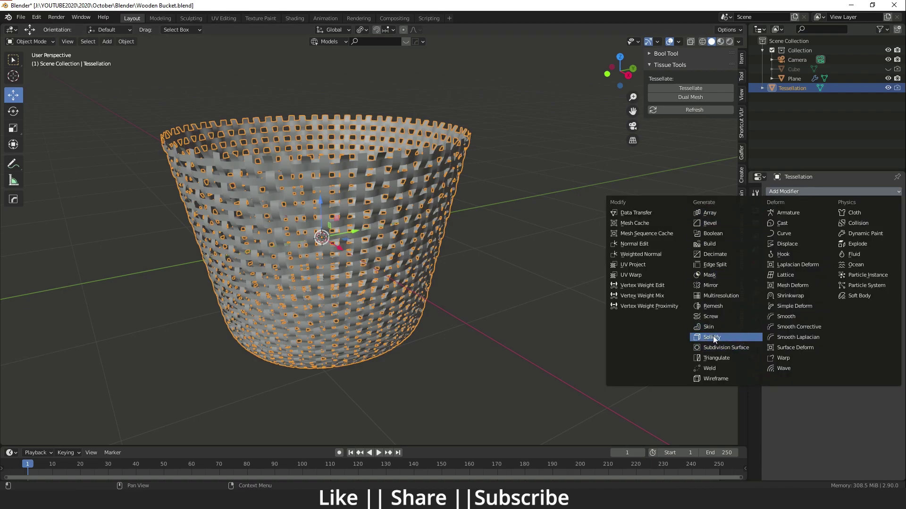
left_click(712, 337)
scroll(460, 238, "up", 6)
mouse_move(405, 255)
middle_mouse_down()
mouse_move(430, 265)
mouse_move(417, 267)
middle_mouse_up()
scroll(417, 267, "down", 5)
scroll(452, 220, "up", 5)
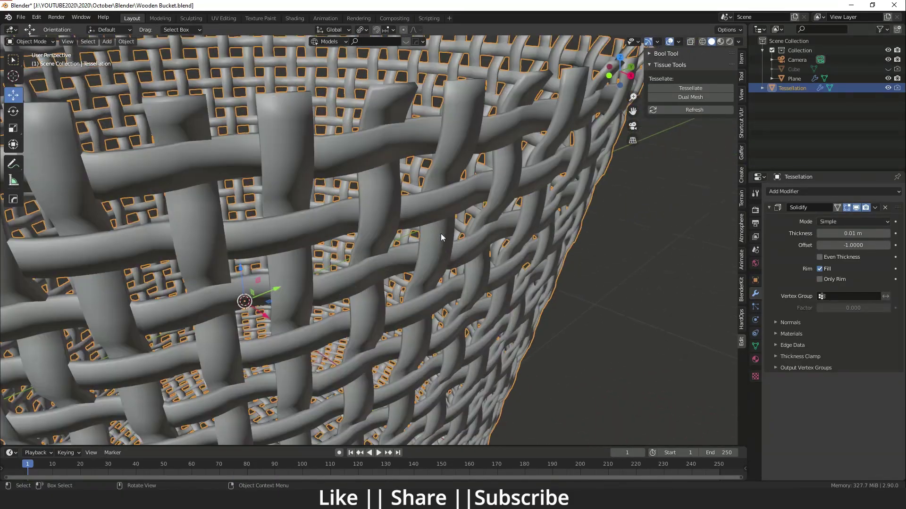
scroll(441, 239, "down", 4)
scroll(471, 241, "up", 4)
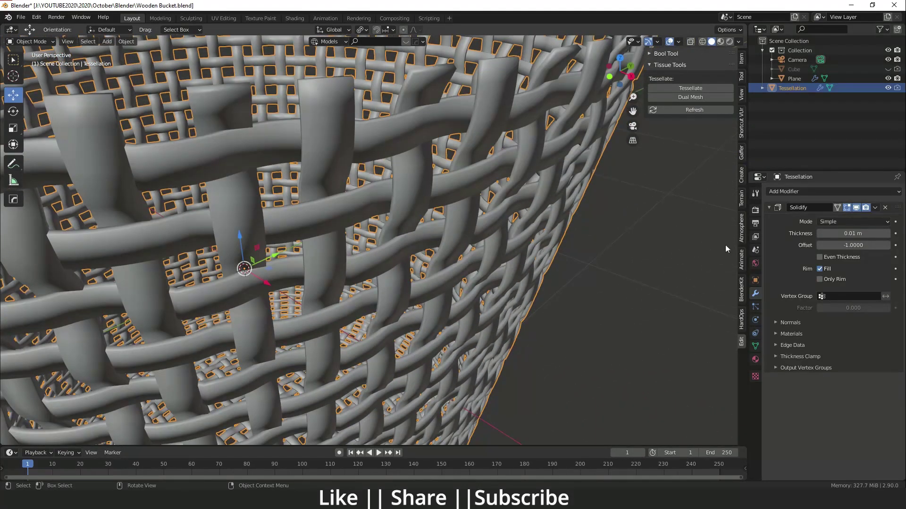
Set the Solidify modifier's mode to Complex.
left_click(843, 221)
left_click(829, 243)
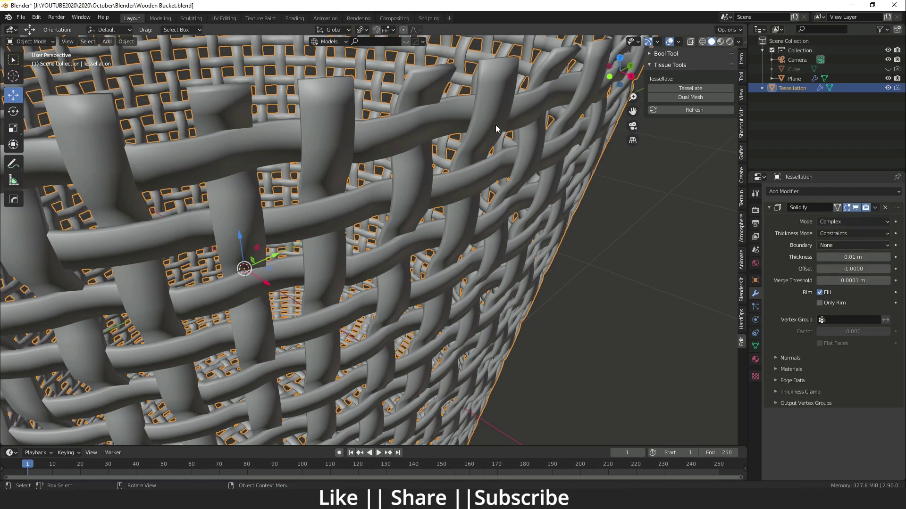
scroll(458, 201, "down", 5)
middle_click_drag(457, 201, 531, 200)
scroll(531, 200, "up", 3)
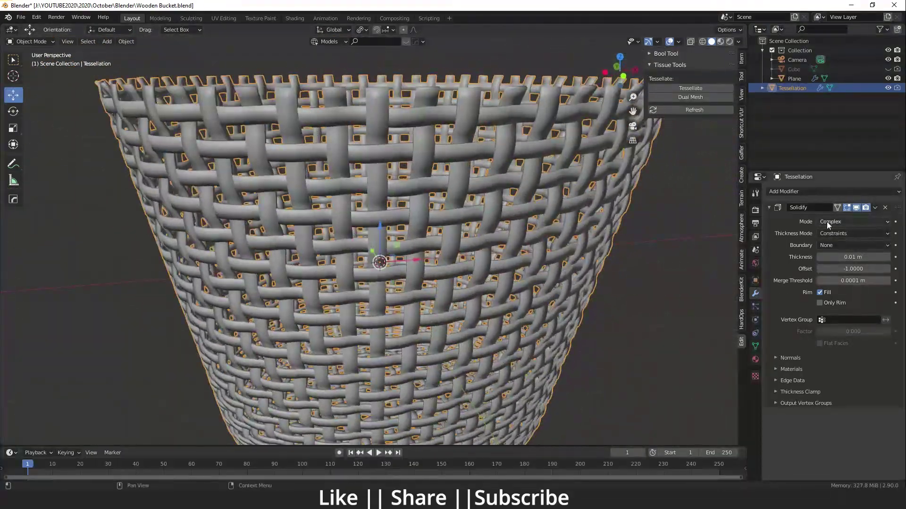
Set the Solidify boundary shape to Round, inspect the basket from above and deselect it.
left_click(845, 246)
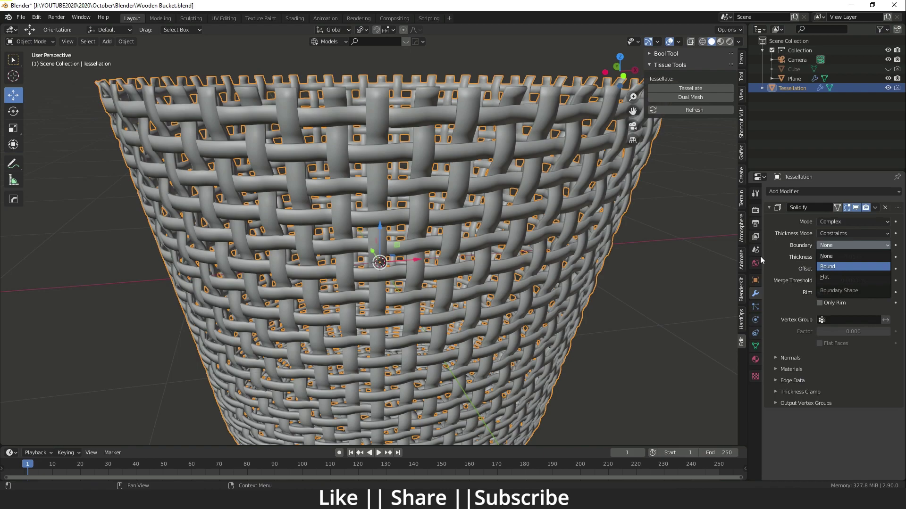
left_click(834, 267)
scroll(481, 238, "down", 5)
middle_click_drag(440, 250, 392, 238)
middle_click_drag(392, 238, 359, 257, "shift")
scroll(350, 259, "up", 5)
middle_click_drag(342, 287, 357, 182, "shift")
scroll(345, 243, "down", 5)
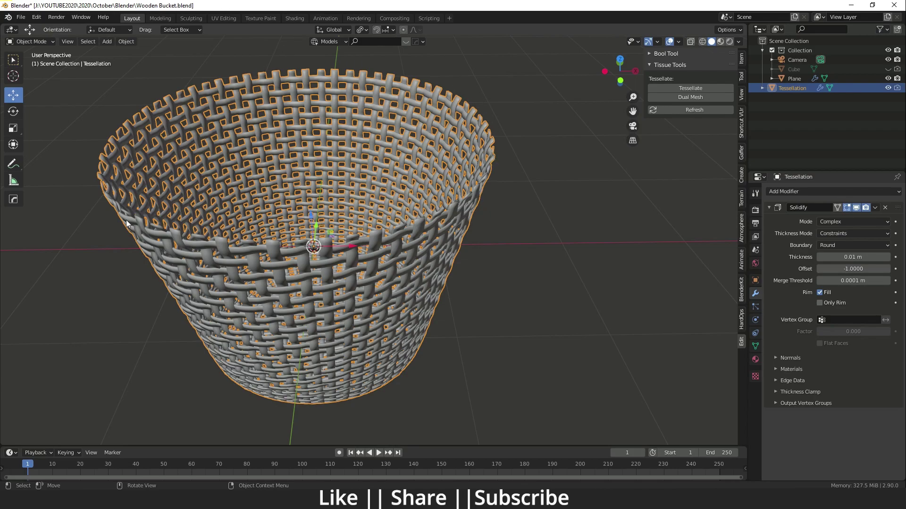
left_click(539, 333)
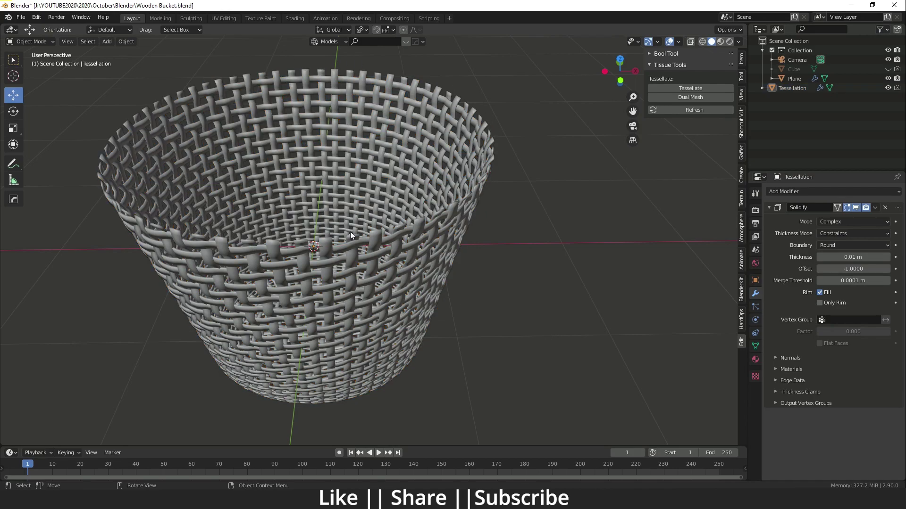
Add a torus at the basket's centre with a minor radius of 0.05 m.
key("shift+a")
mouse_move(326, 197)
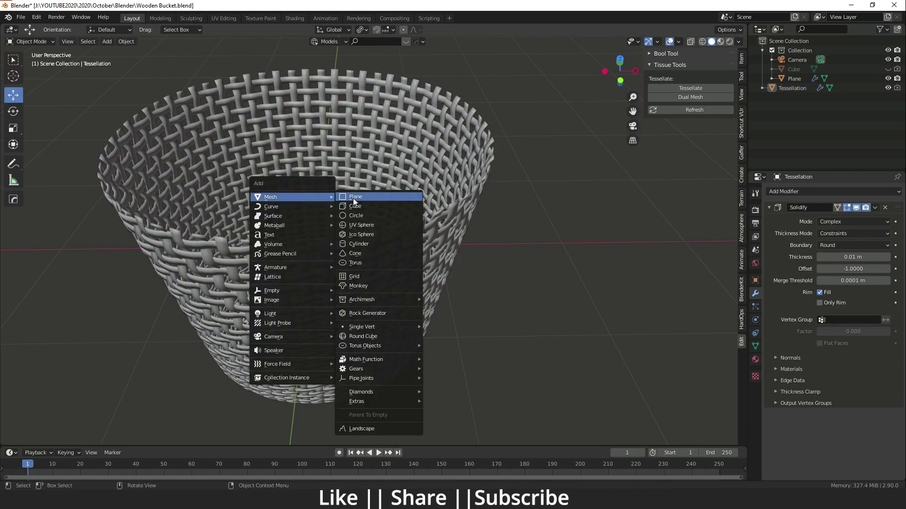
left_click(370, 261)
scroll(358, 308, "down", 3)
middle_click_drag(358, 307, 425, 244, "shift")
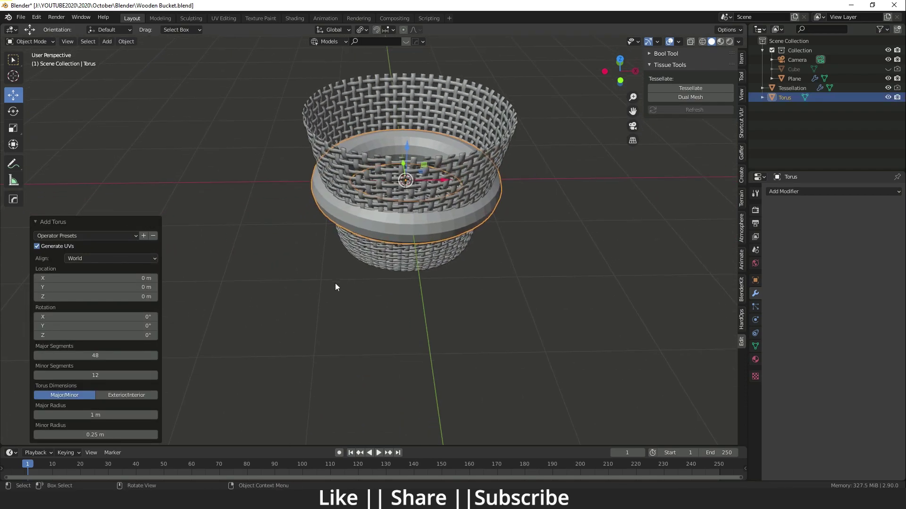
mouse_move(107, 434)
left_mouse_down()
mouse_move(95, 434)
mouse_move(107, 433)
left_mouse_up()
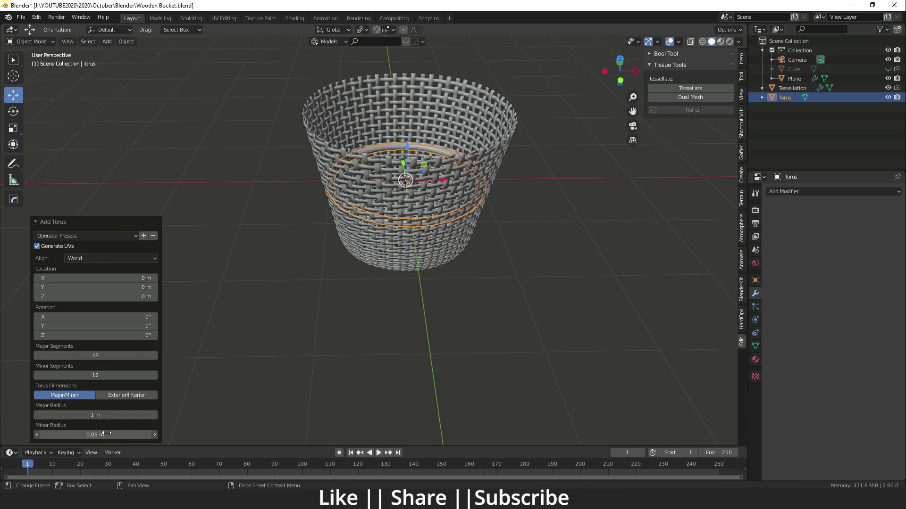
Raise the torus about 1 m to the basket's rim and fit it by scaling about 1.27 times and about 0.98 times.
left_click_drag(406, 153, 407, 80)
key("s")
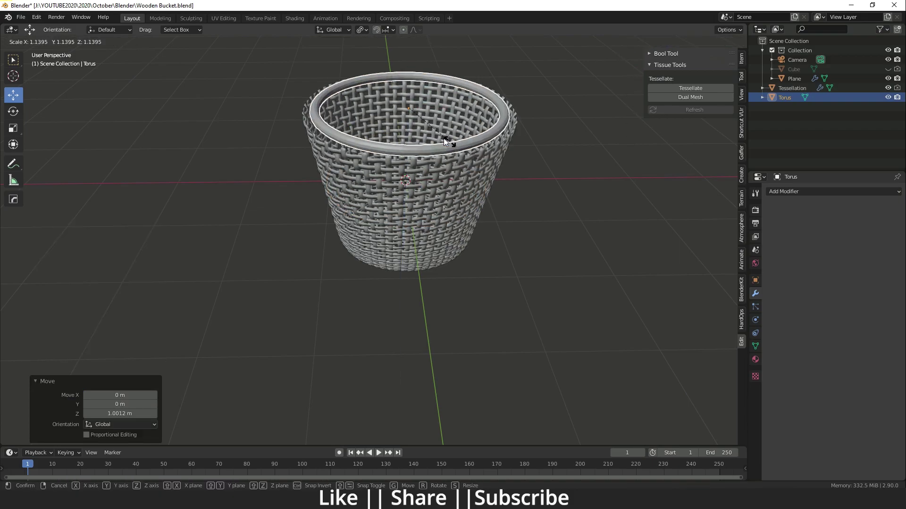
left_click(460, 147)
middle_click_drag(459, 148, 460, 119)
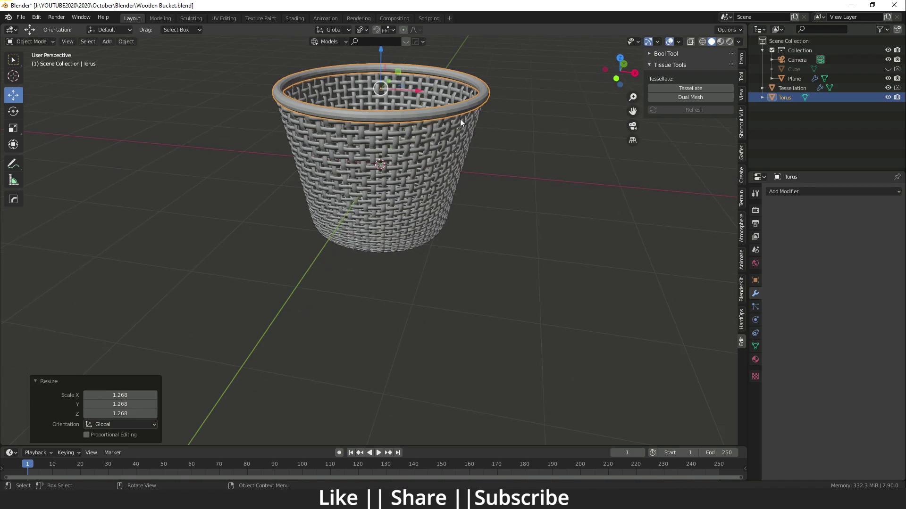
scroll(460, 119, "up", 2)
key("s")
left_click(460, 118)
middle_click_drag(460, 118, 347, 182)
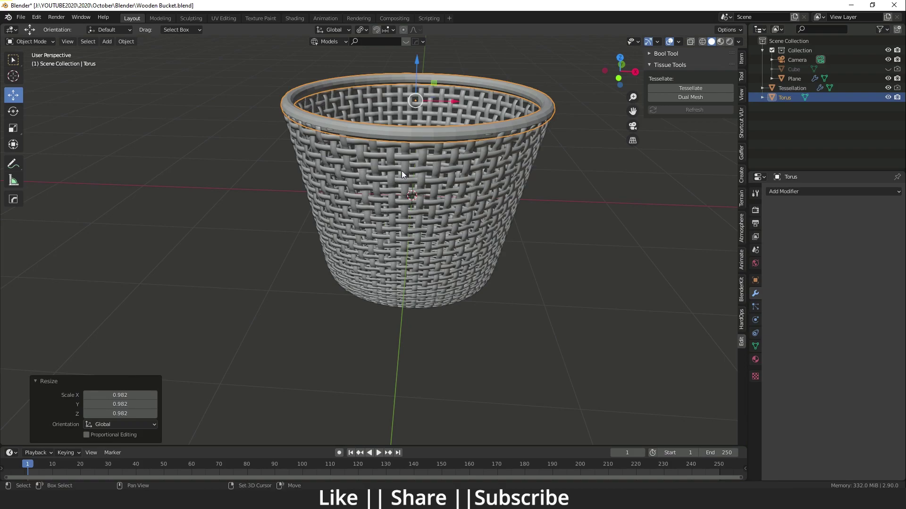
Apply the rim torus's scale.
key("shift+a")
key("ctrl+a")
left_click(317, 172)
Tessellate the woven plane over the rim torus in Quad fill mode, with Merge and Smooth Shading enabled.
scroll(395, 143, "down", 3)
middle_click_drag(457, 196, 333, 247, "shift")
scroll(419, 254, "up", 5)
scroll(378, 250, "down", 3)
scroll(333, 246, "down", 4)
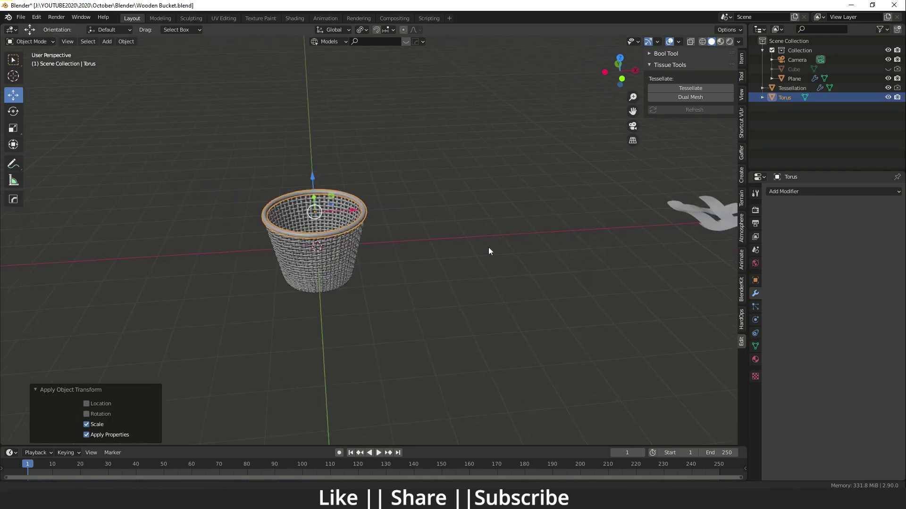
middle_click_drag(650, 229, 576, 227, "shift")
left_click(651, 221)
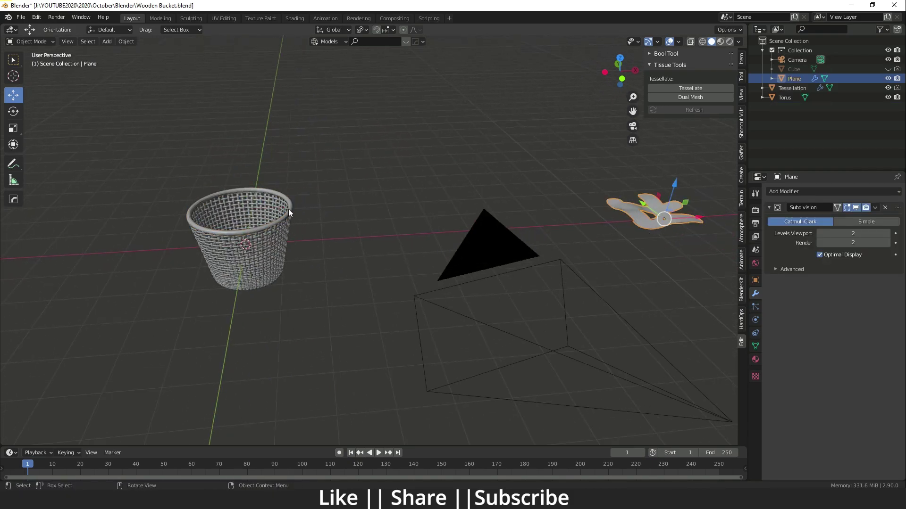
scroll(288, 208, "up", 3)
left_click(243, 188, "shift")
middle_click_drag(508, 188, 425, 215, "shift")
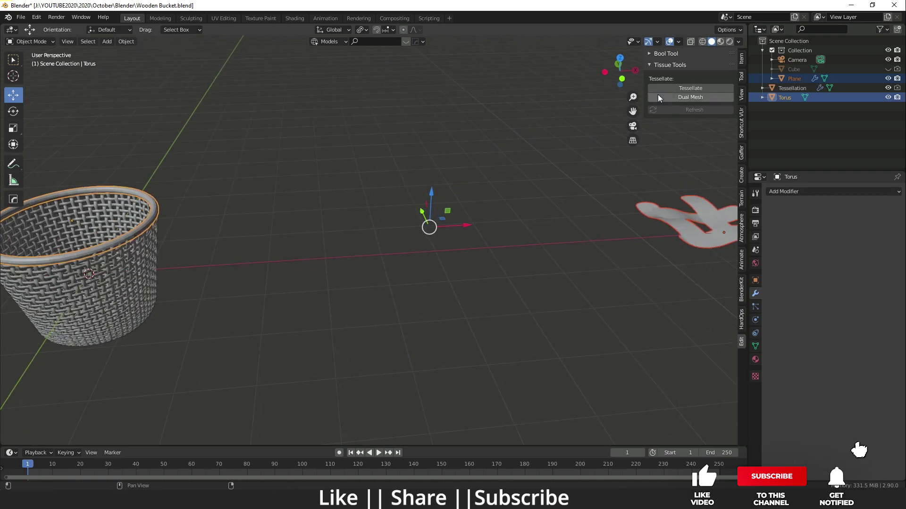
left_click(664, 88)
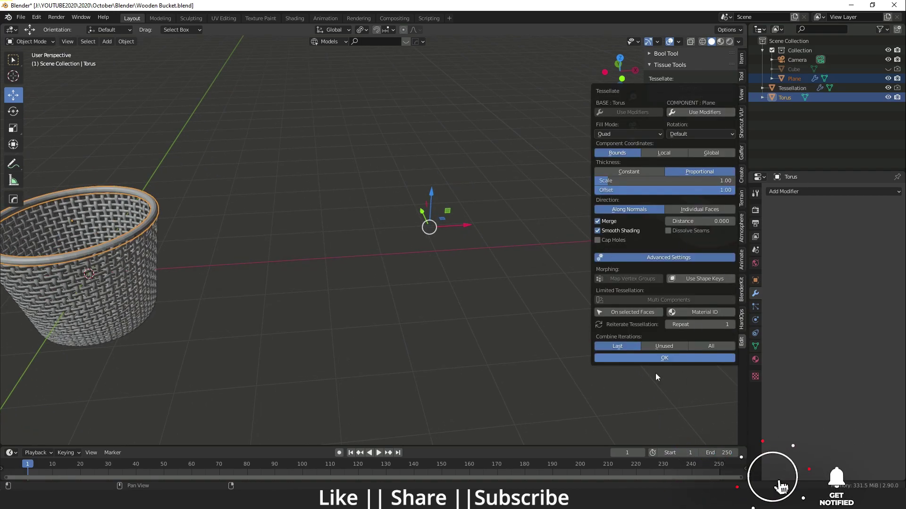
left_click(664, 357)
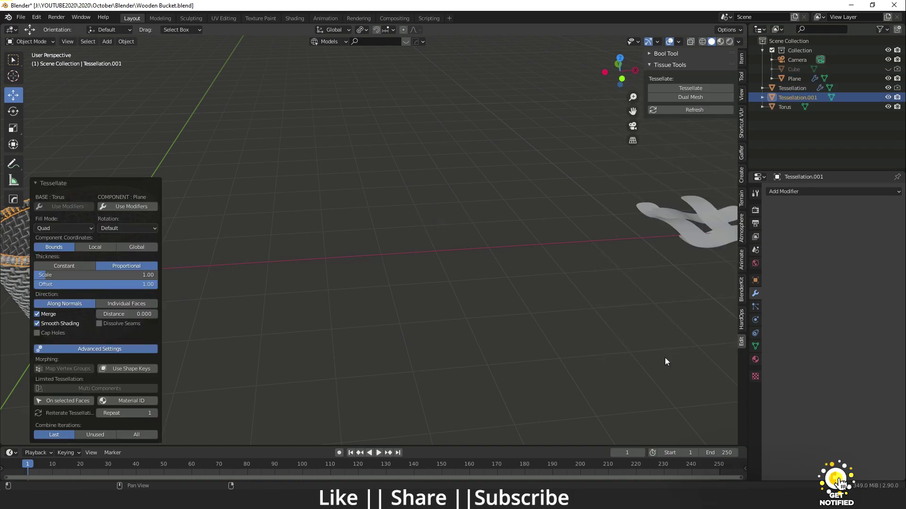
Hide the original rim torus in the viewport, keeping the tessellated rim visible.
key("KP_Decimal")
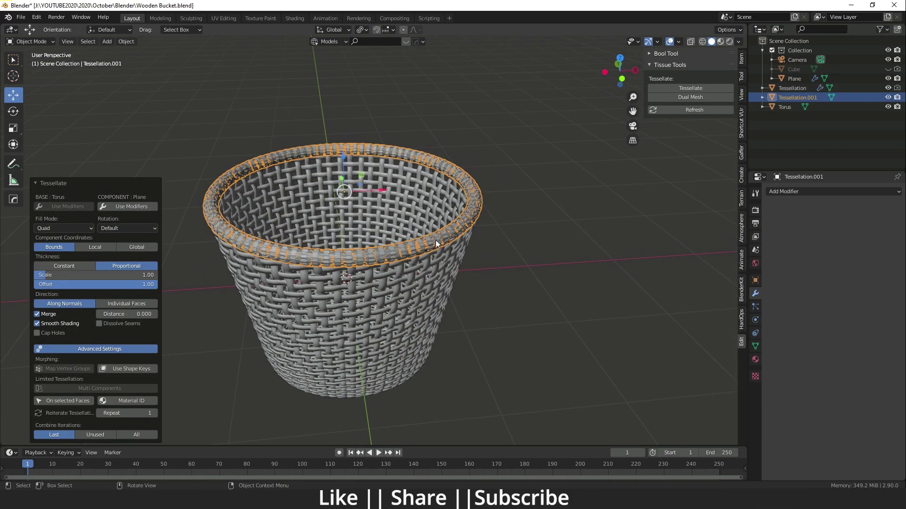
scroll(435, 240, "up", 5)
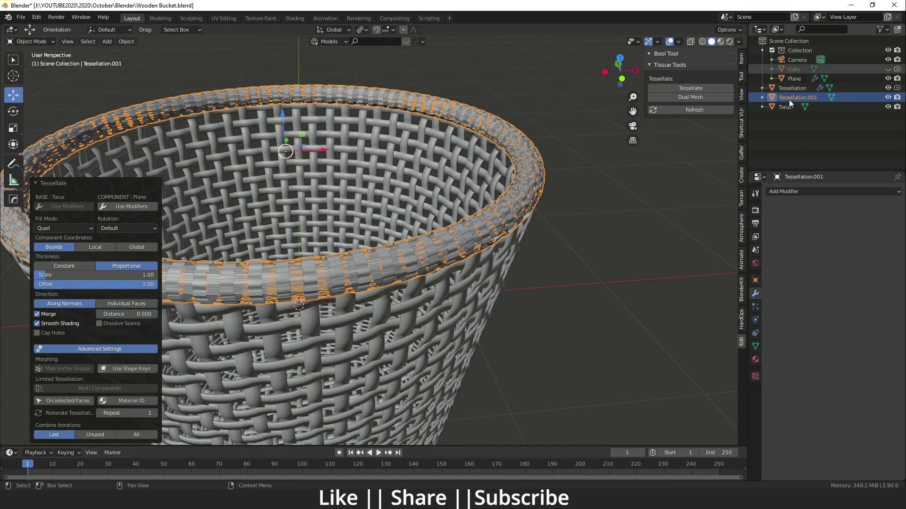
left_click(888, 107)
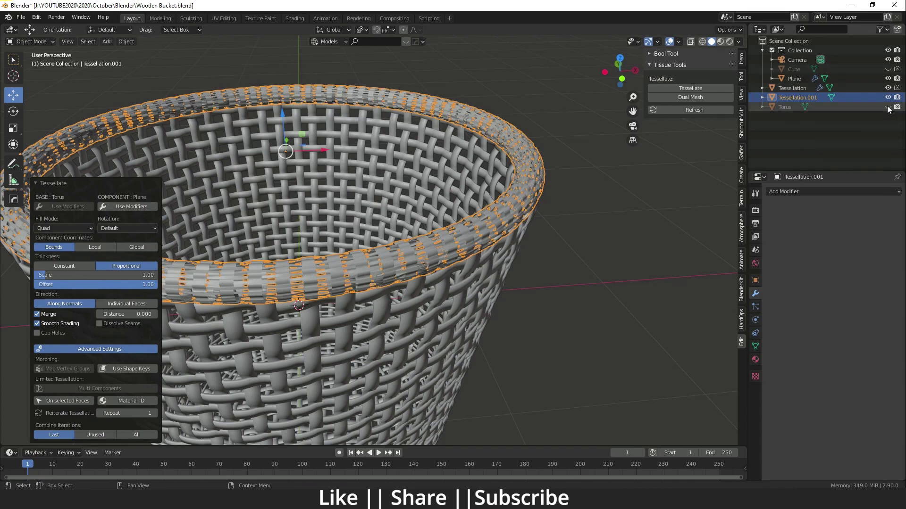
scroll(363, 270, "up", 6)
scroll(390, 293, "down", 6)
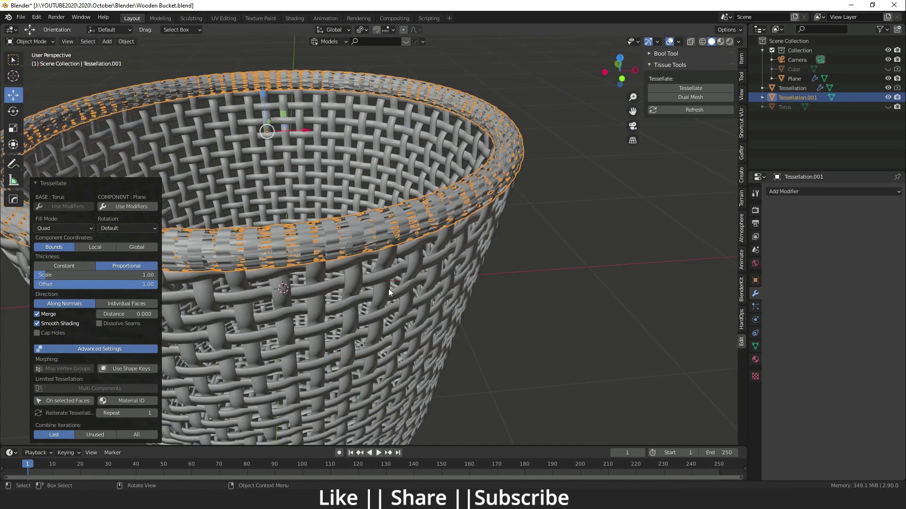
Add a Solidify modifier to the tessellated rim.
middle_click_drag(388, 292, 379, 292)
scroll(382, 288, "up", 2)
scroll(401, 264, "down", 4)
middle_click_drag(425, 238, 506, 257, "shift")
scroll(491, 250, "up", 1)
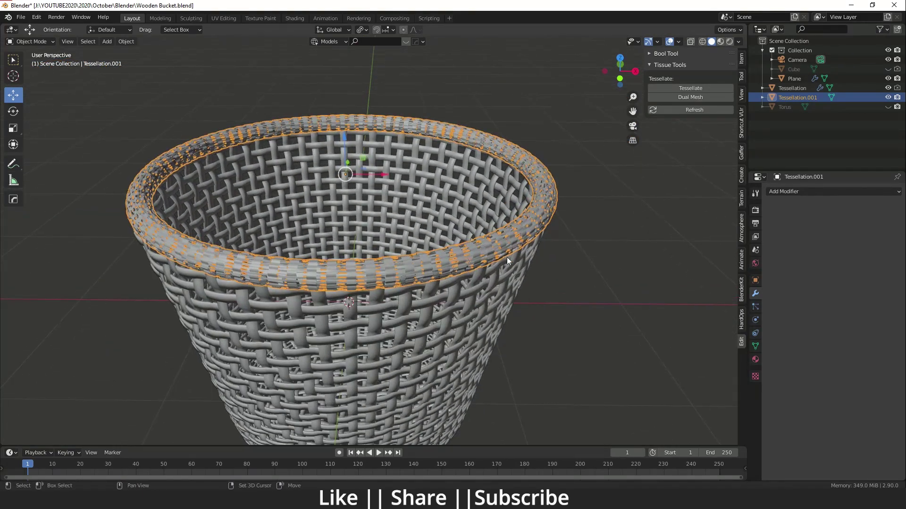
left_click(793, 191)
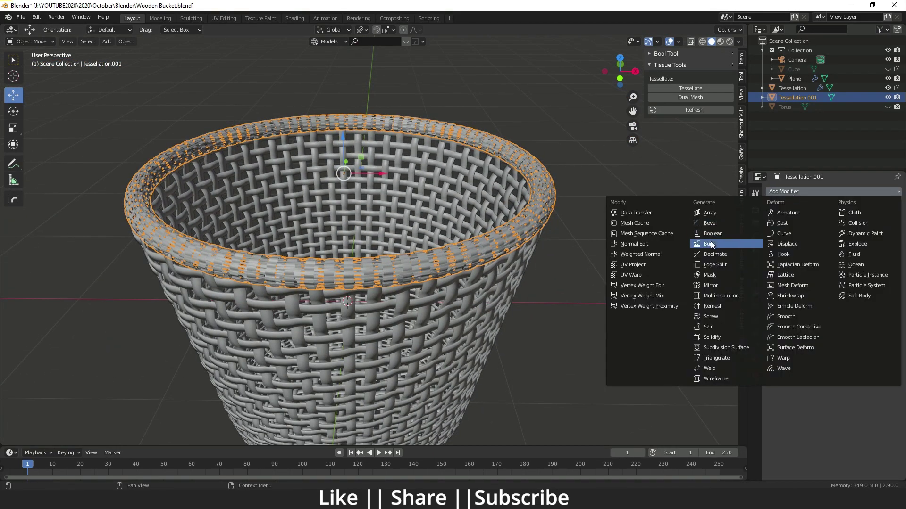
left_click(712, 337)
scroll(499, 279, "up", 3)
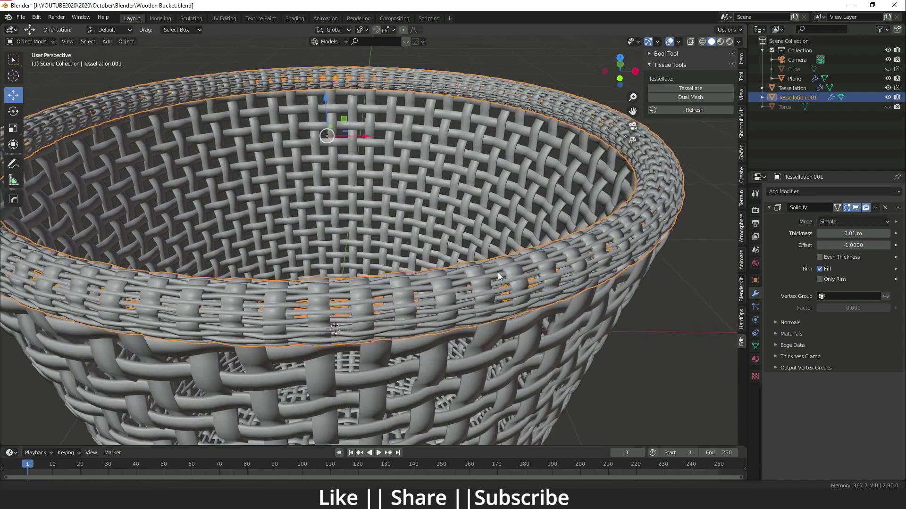
middle_click_drag(499, 278, 461, 268, "shift")
Set the rim's Solidify modifier to Complex mode with a Round boundary.
left_click(855, 220)
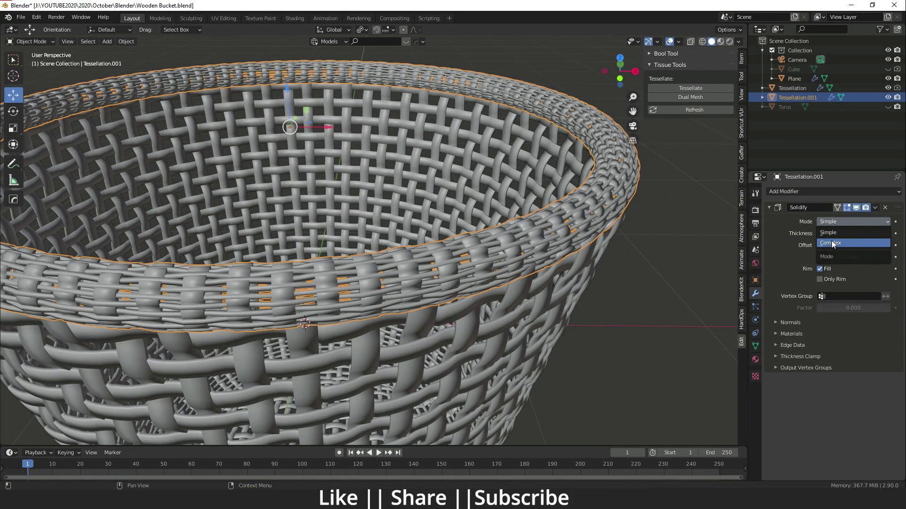
left_click(832, 243)
left_click(836, 246)
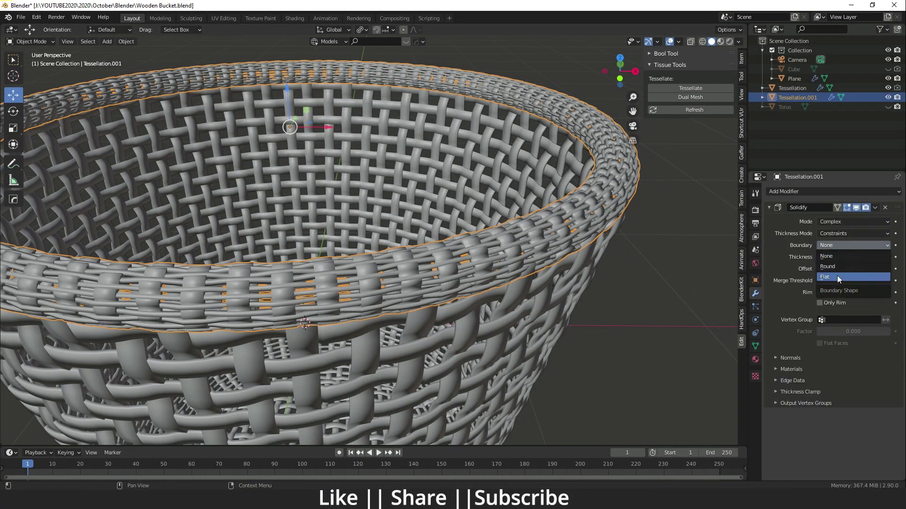
left_click(836, 267)
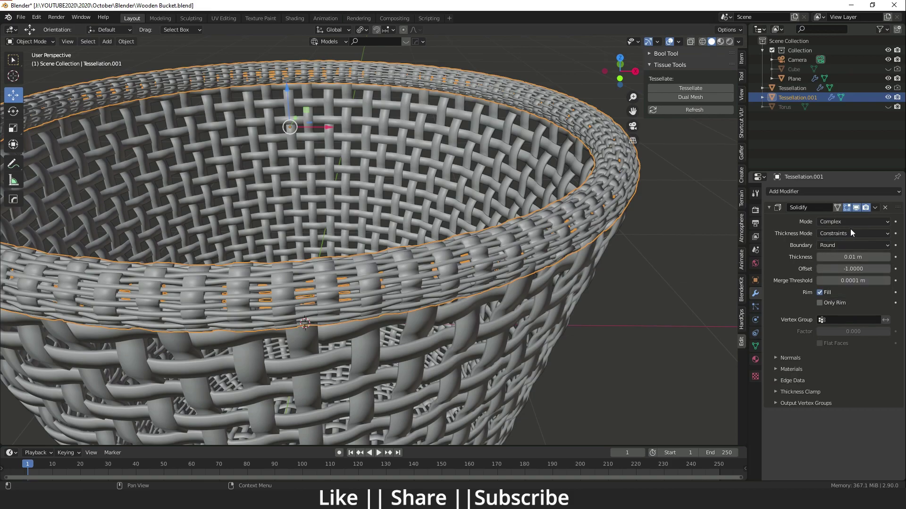
Set the rim's Solidify thickness to 0.001 m and check the thinner weave against the whole basket.
double_click(853, 257)
type("0.001")
key("Return")
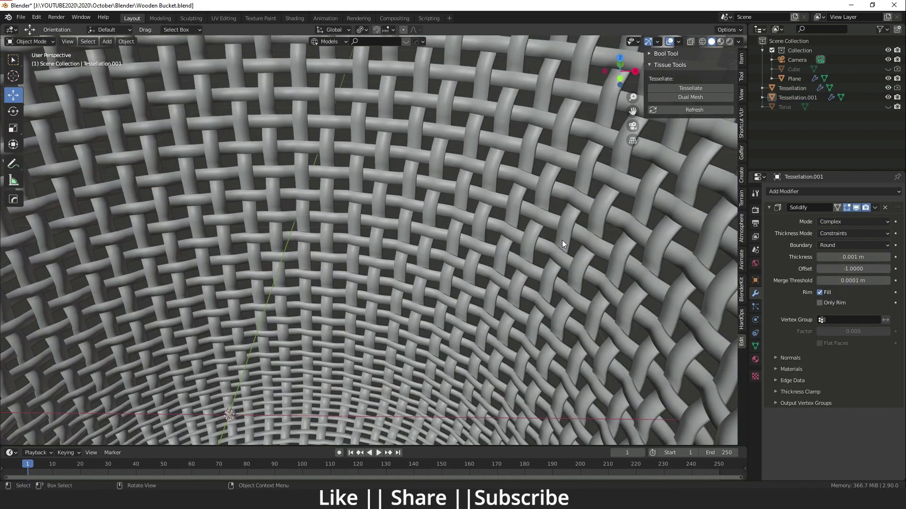
middle_click_drag(562, 244, 488, 263, "shift")
scroll(544, 251, "down", 4)
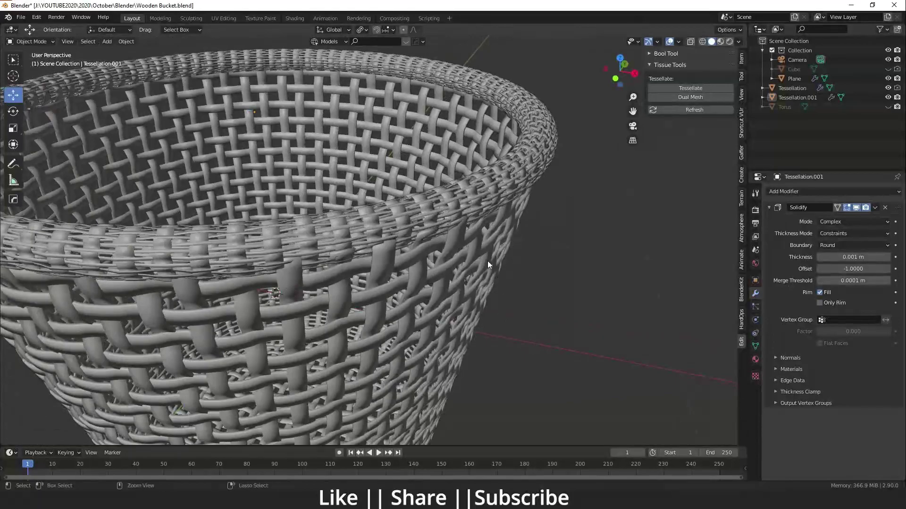
scroll(472, 283, "down", 5)
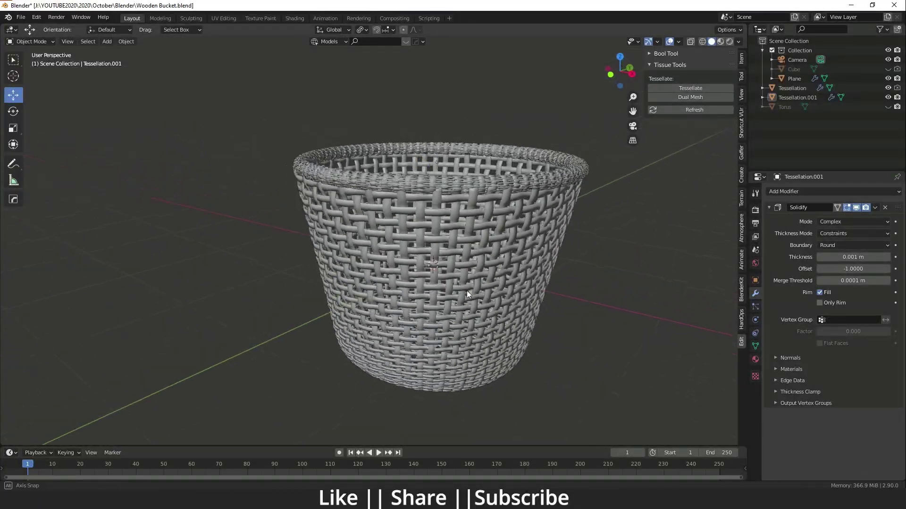